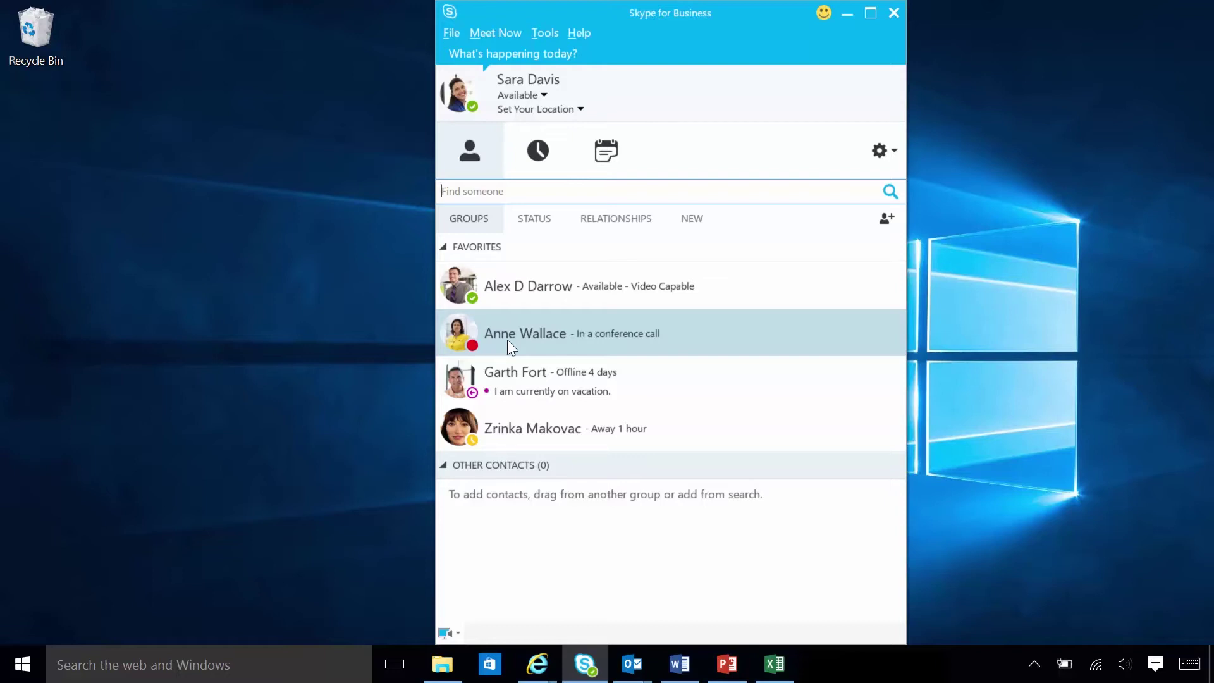
Search for the Sr. VP Sales & Marketing contact and add them to Other Contacts.
click(515, 190)
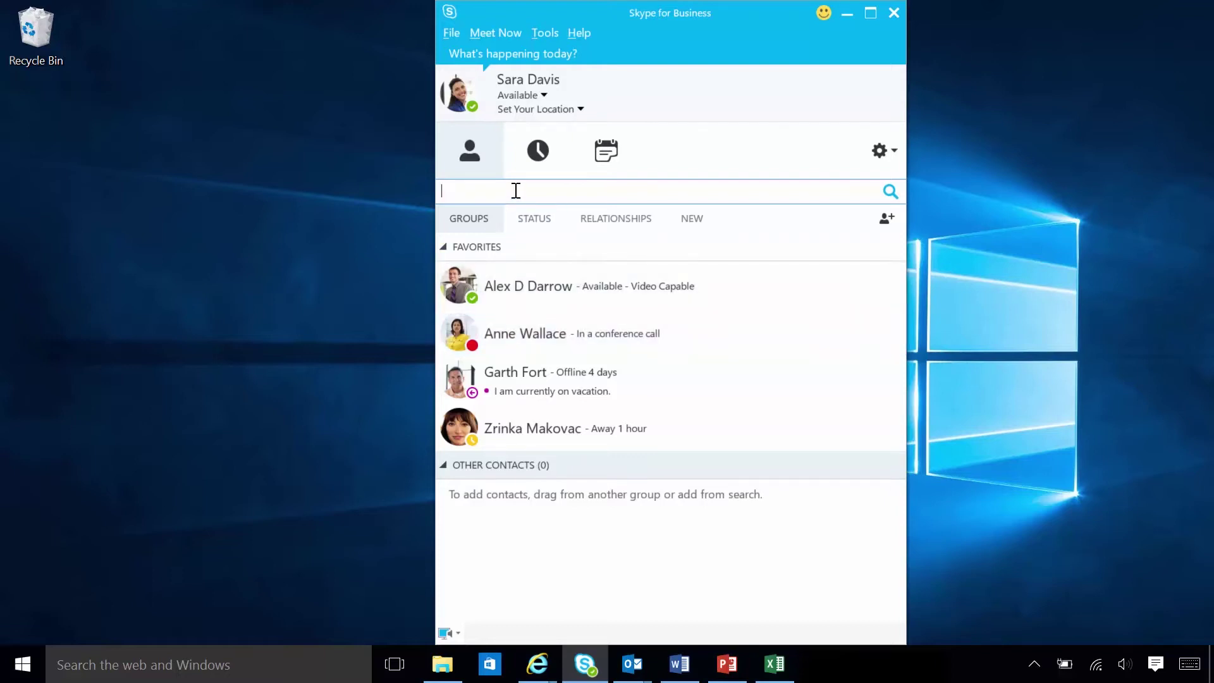
text(bonnie)
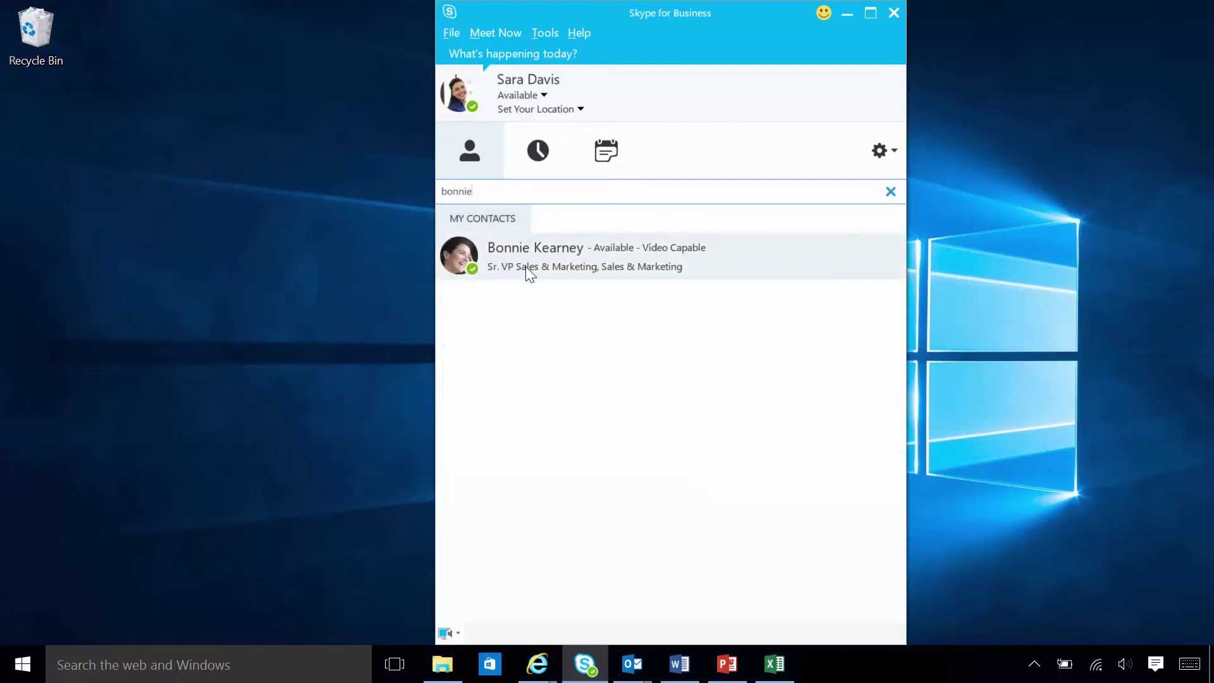
right_click(526, 267)
mouse_move(647, 469)
click(755, 469)
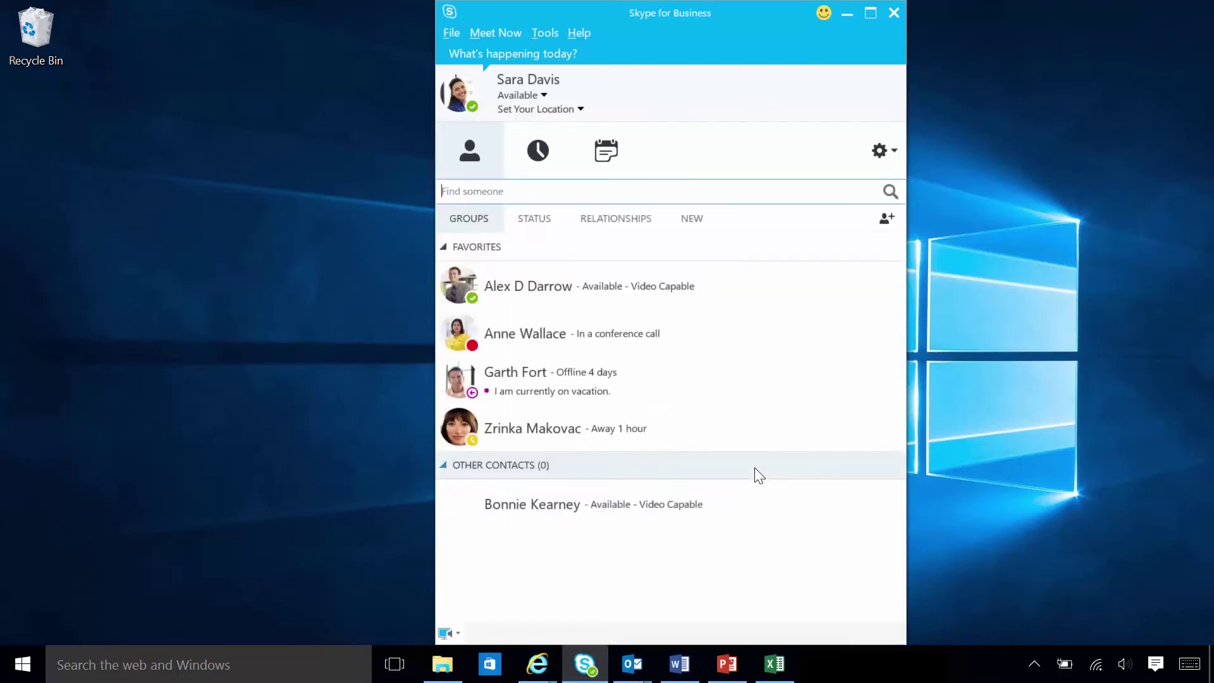
click(803, 428)
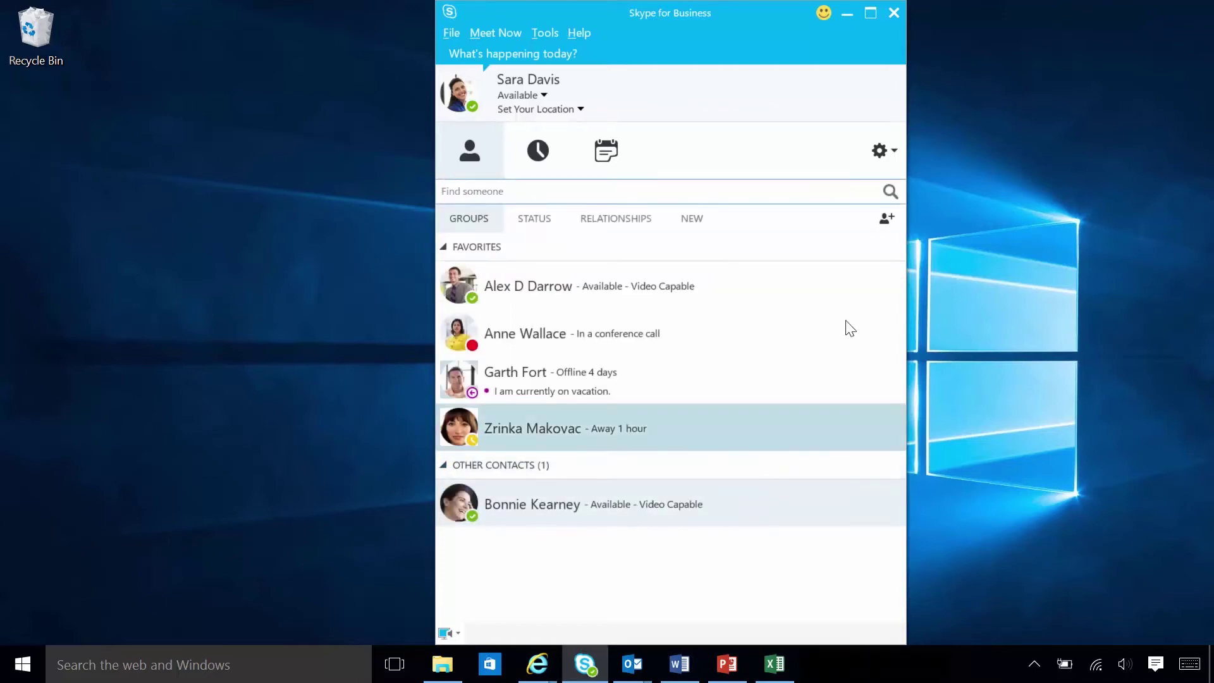
Create a new contact group named Marketing.
click(888, 220)
click(902, 288)
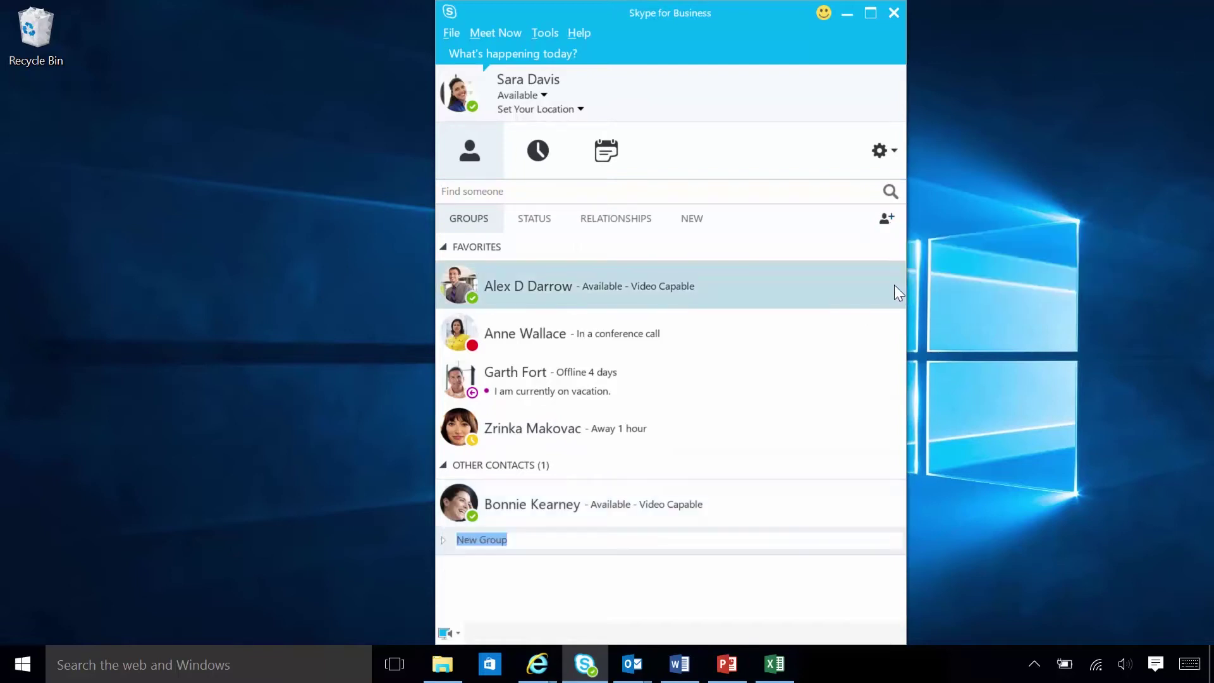
text(New Group)
key(Return)
Copy the VP contact into the Marketing group and expand the group.
right_click(685, 504)
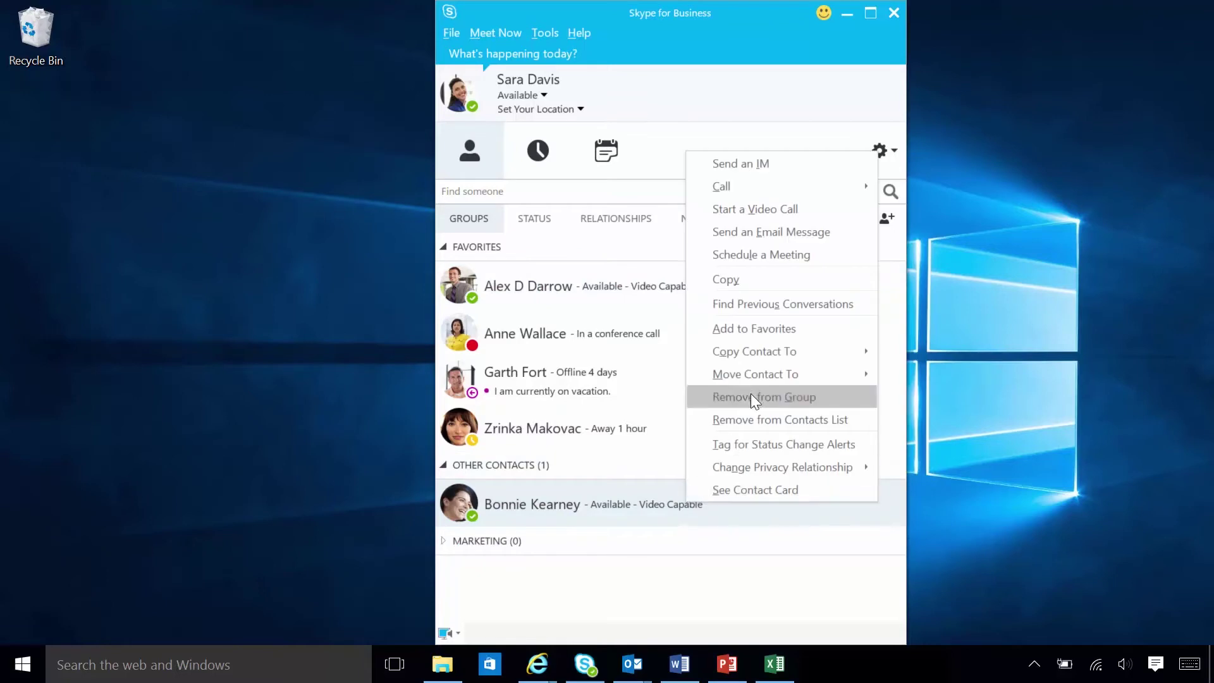
mouse_move(778, 352)
click(900, 346)
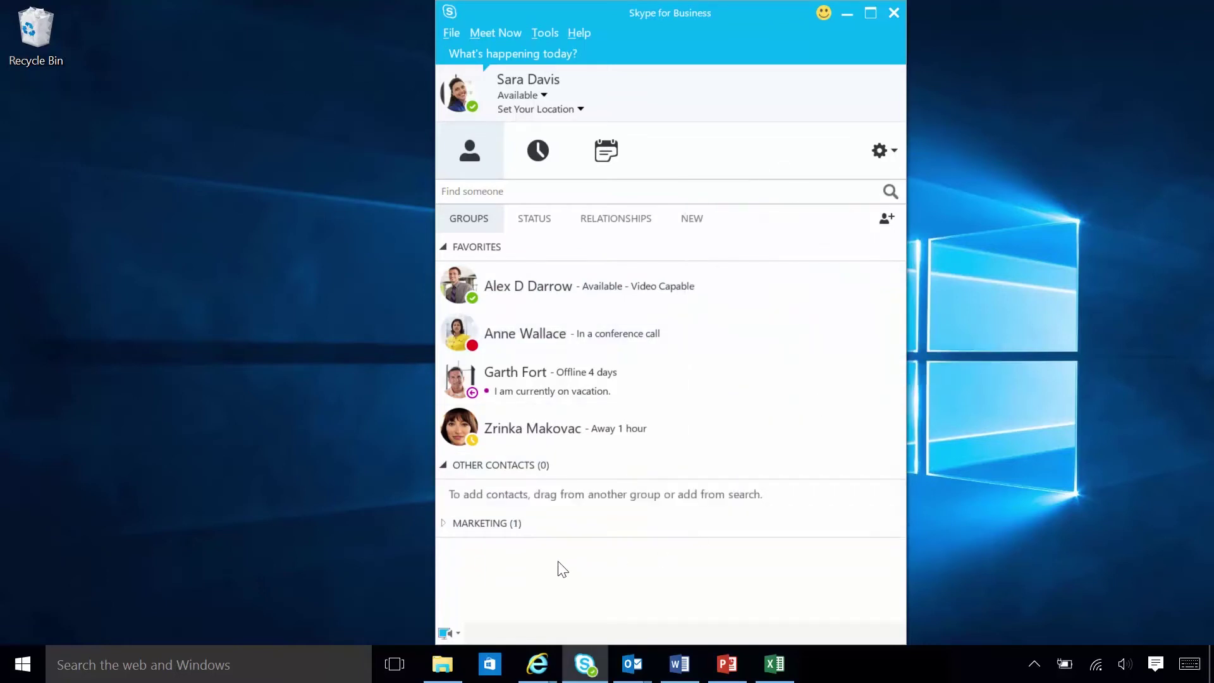
click(442, 523)
right_click(480, 522)
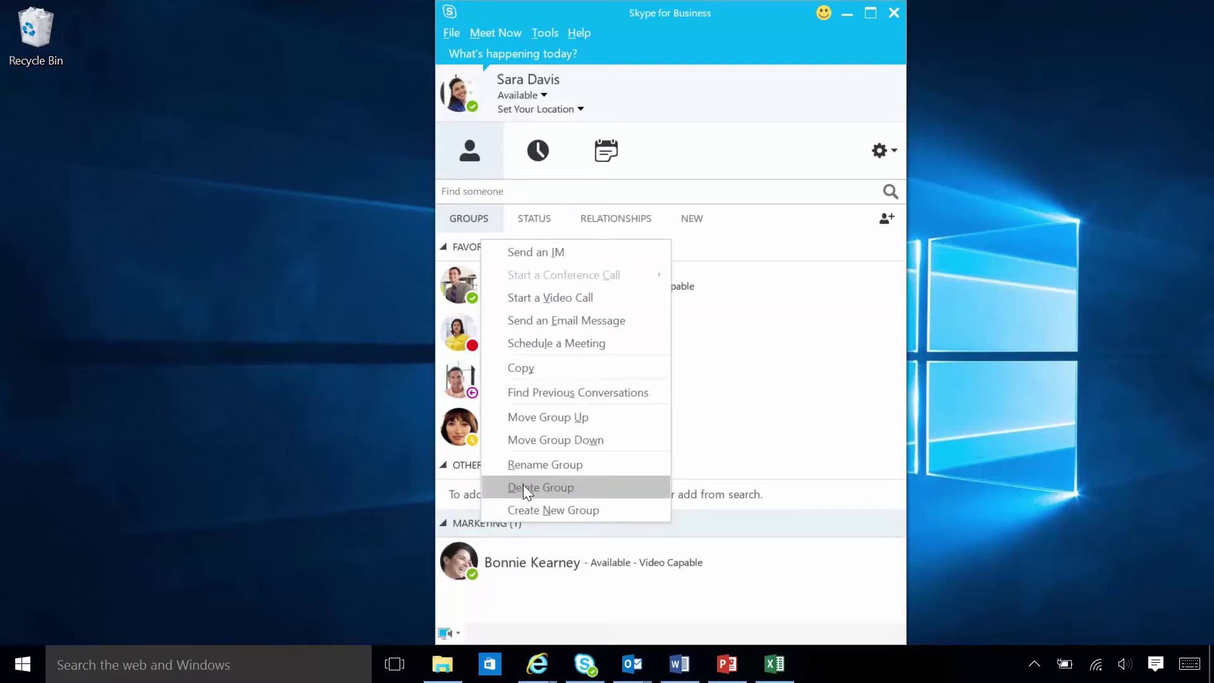
click(536, 158)
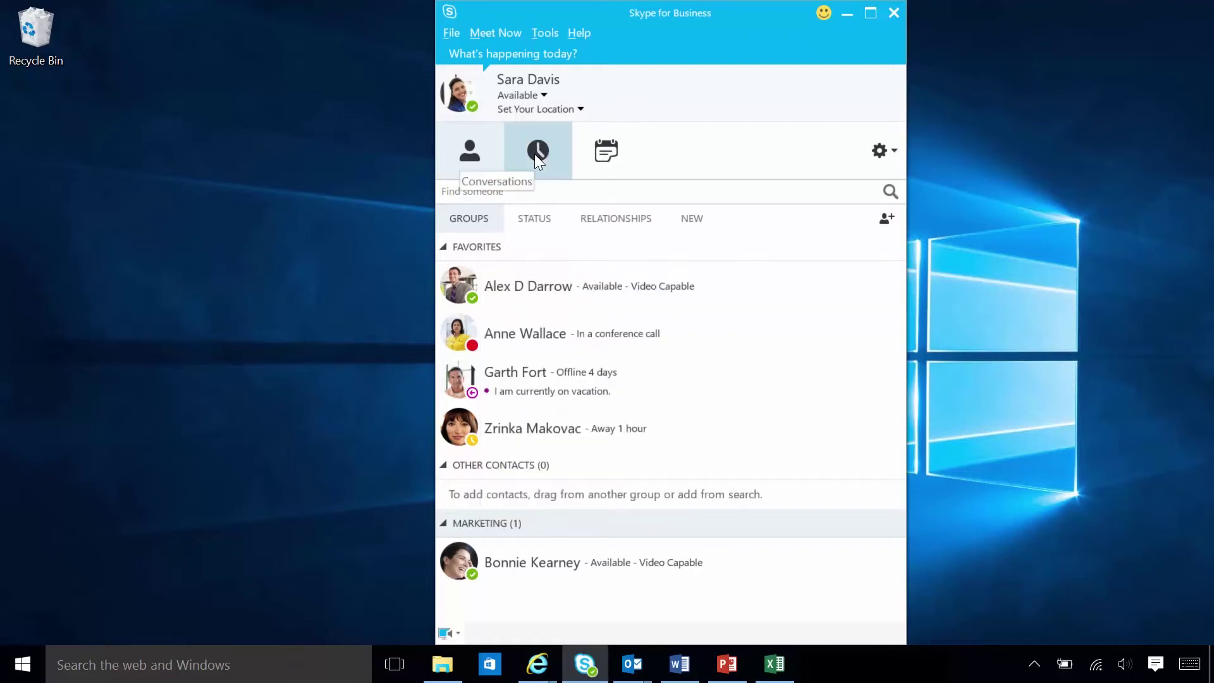
Open conversation history, filter to past calls, then list today's meetings.
click(533, 153)
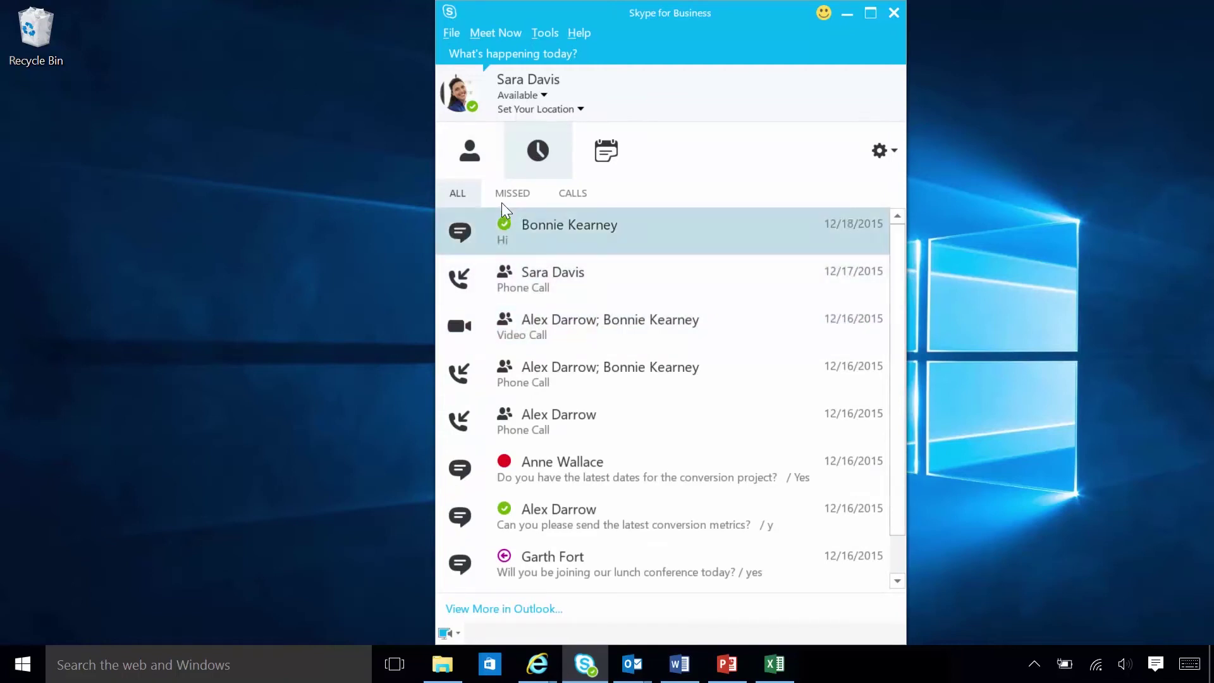
click(560, 191)
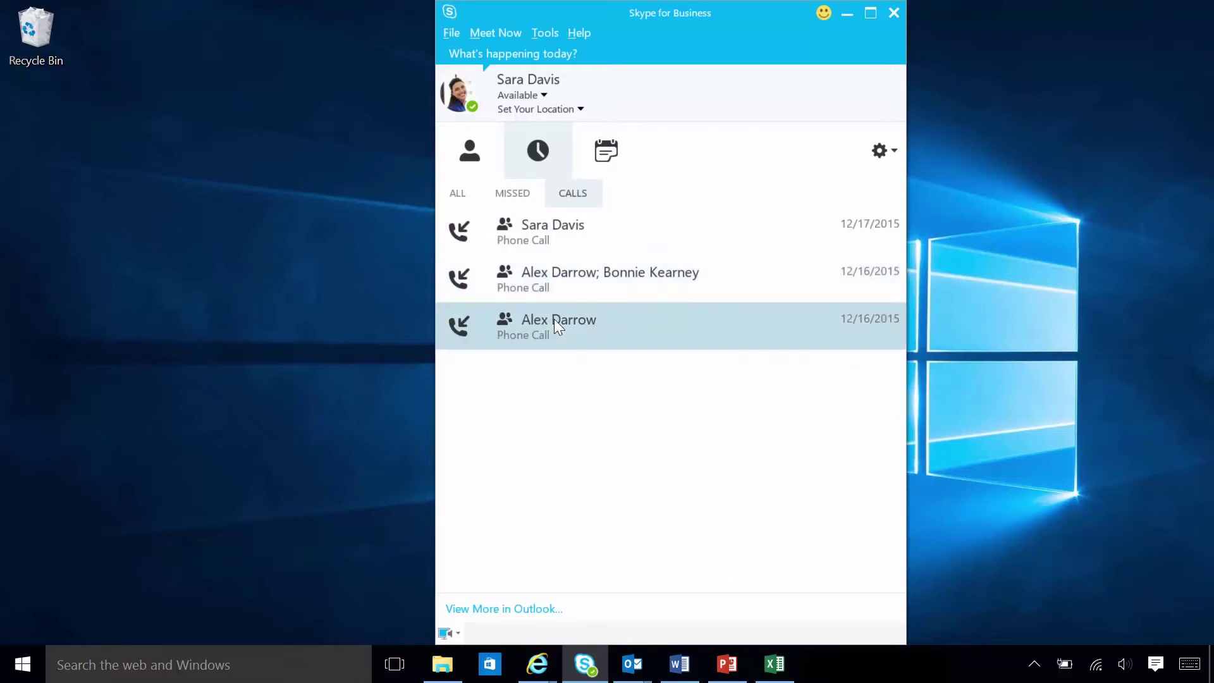
click(602, 157)
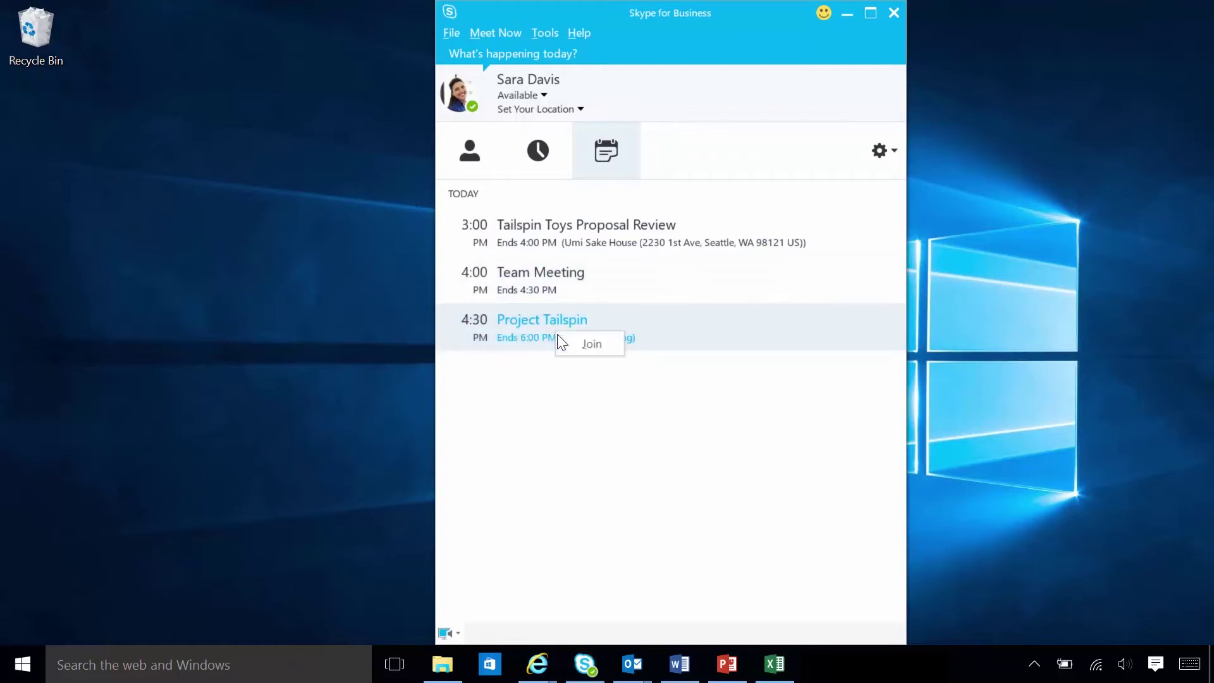
Go back to the Contacts list to see Favorites' presence and the Marketing group.
click(479, 166)
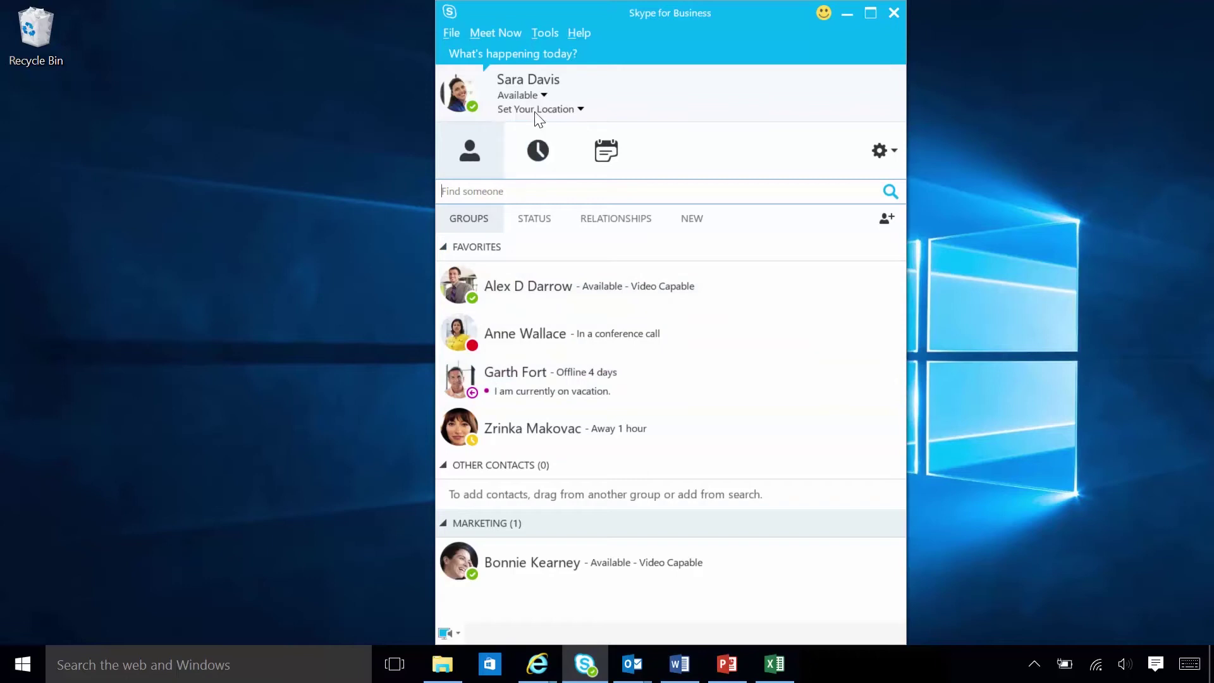
Check the presence choices, then open the VP's contact card and move it beside the main window.
click(540, 95)
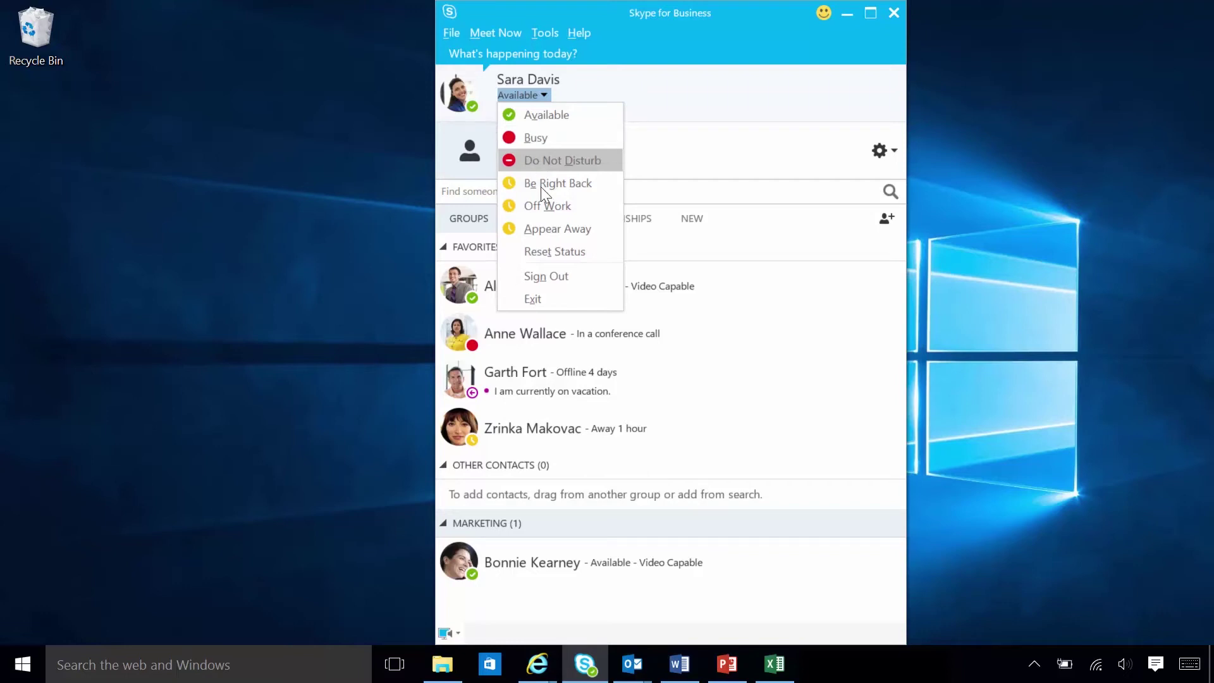
click(550, 569)
right_click(550, 569)
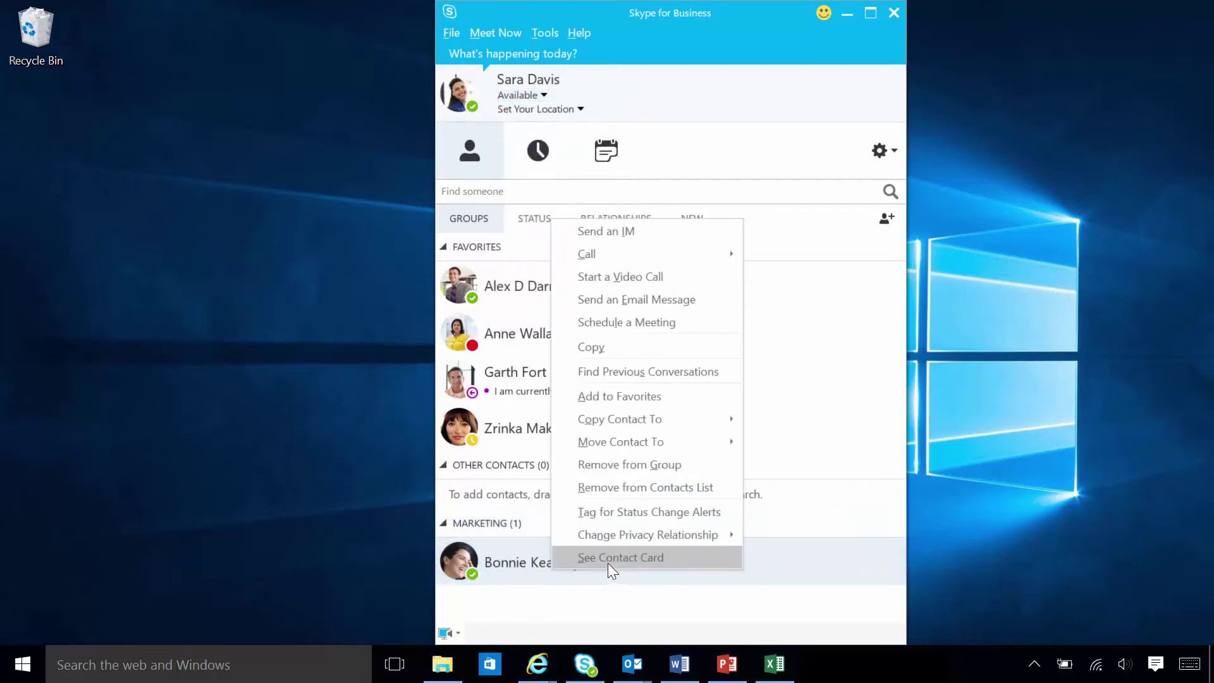
click(608, 563)
drag(255, 542, 292, 186)
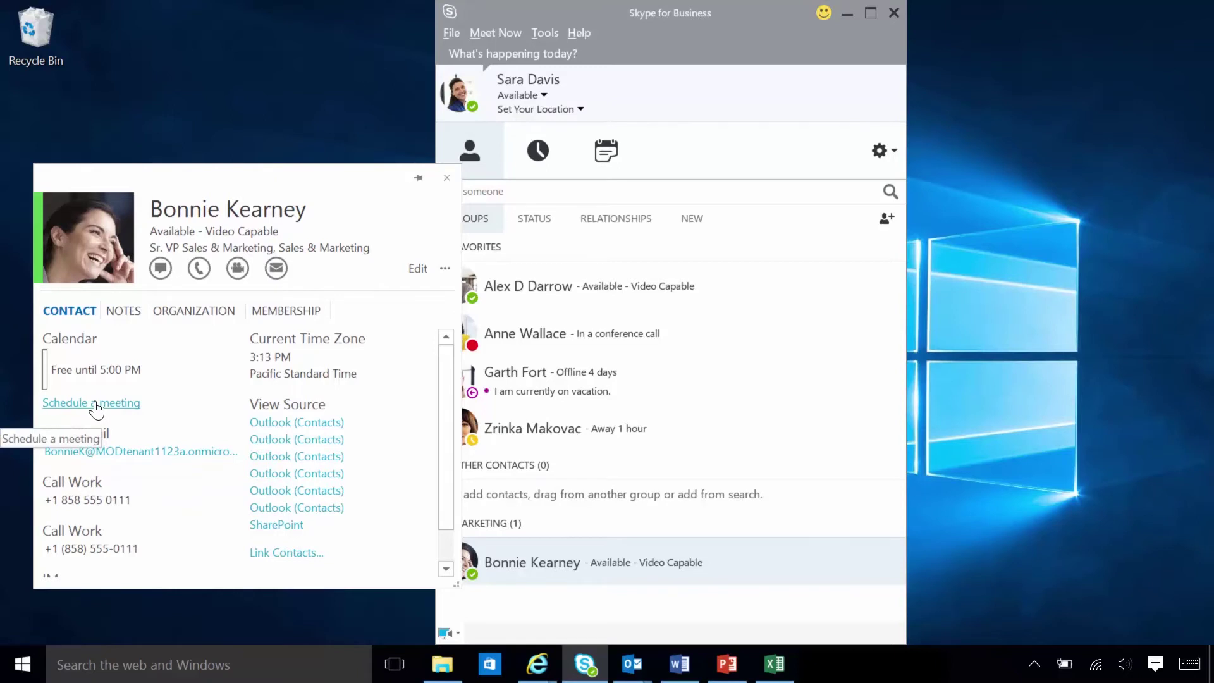
click(418, 268)
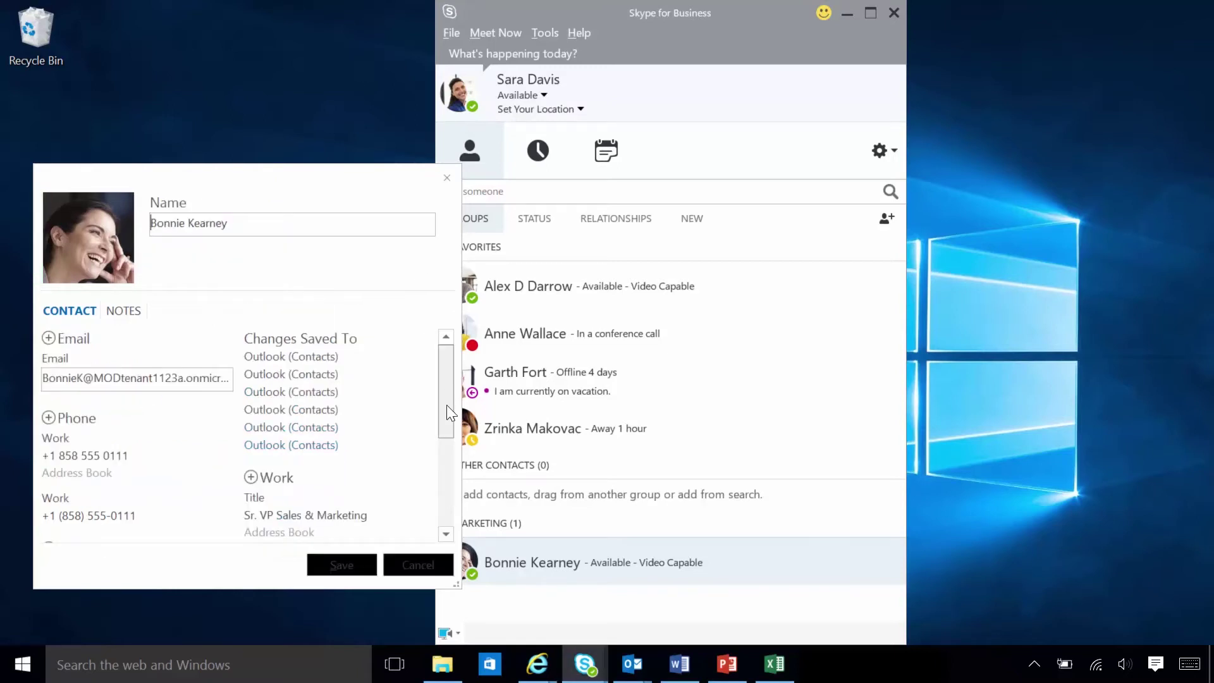
drag(447, 405, 445, 520)
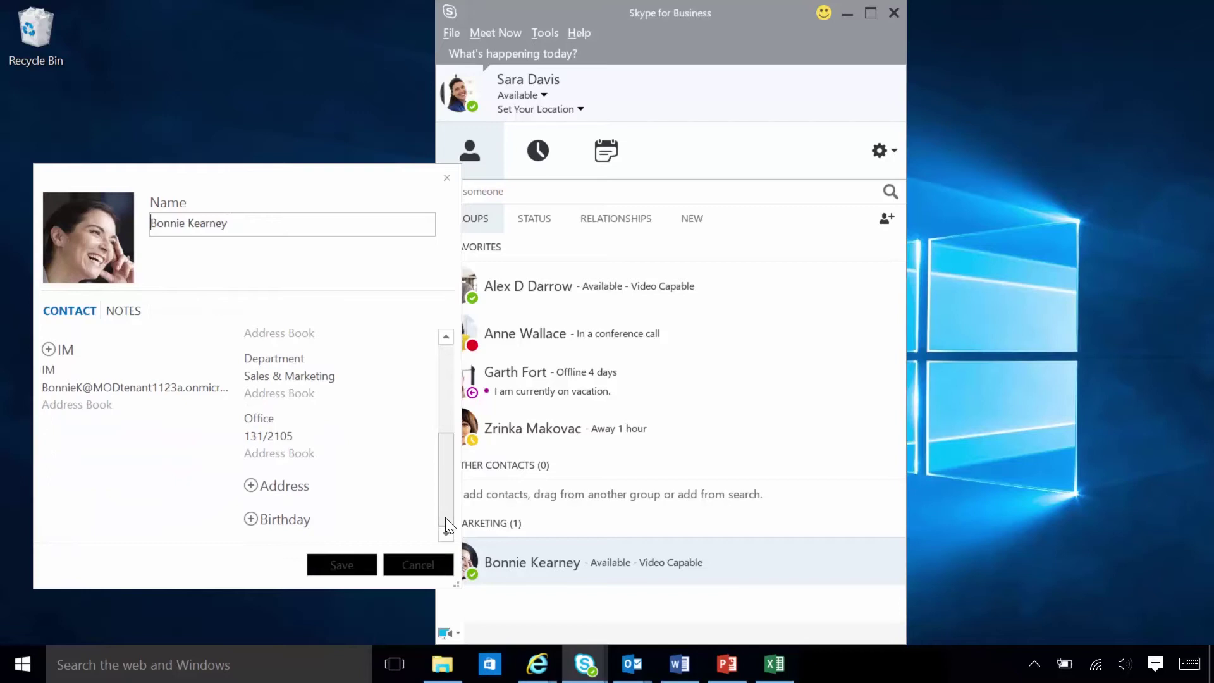
click(258, 517)
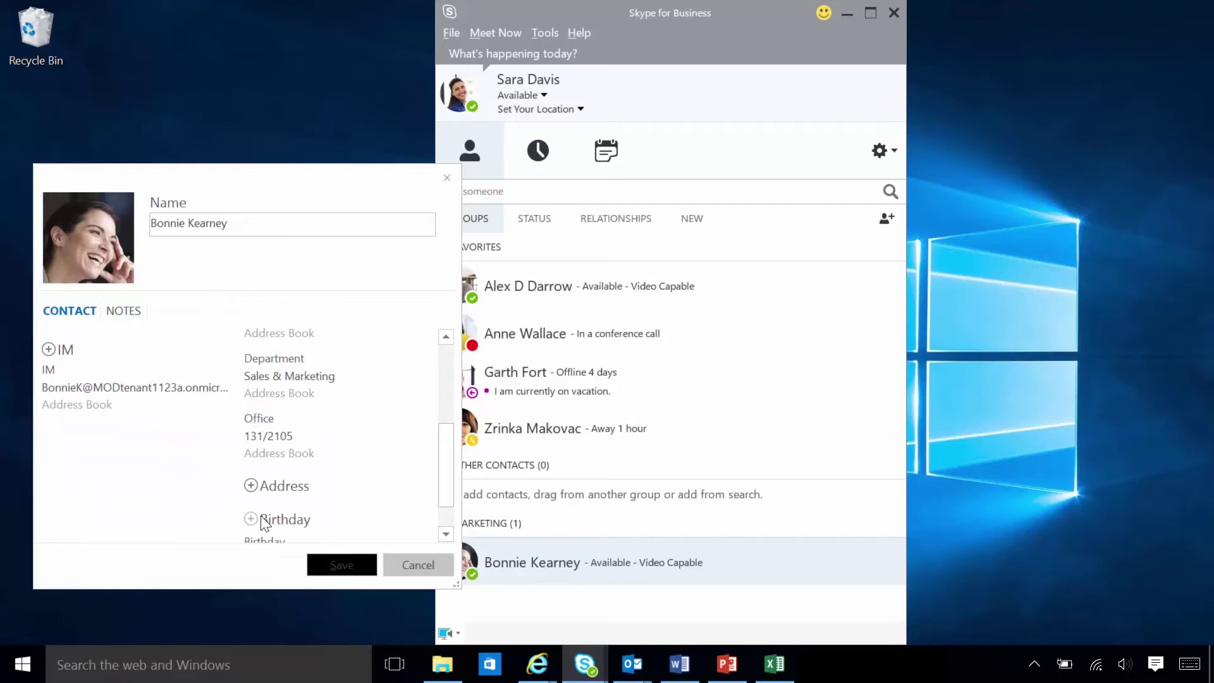
click(250, 223)
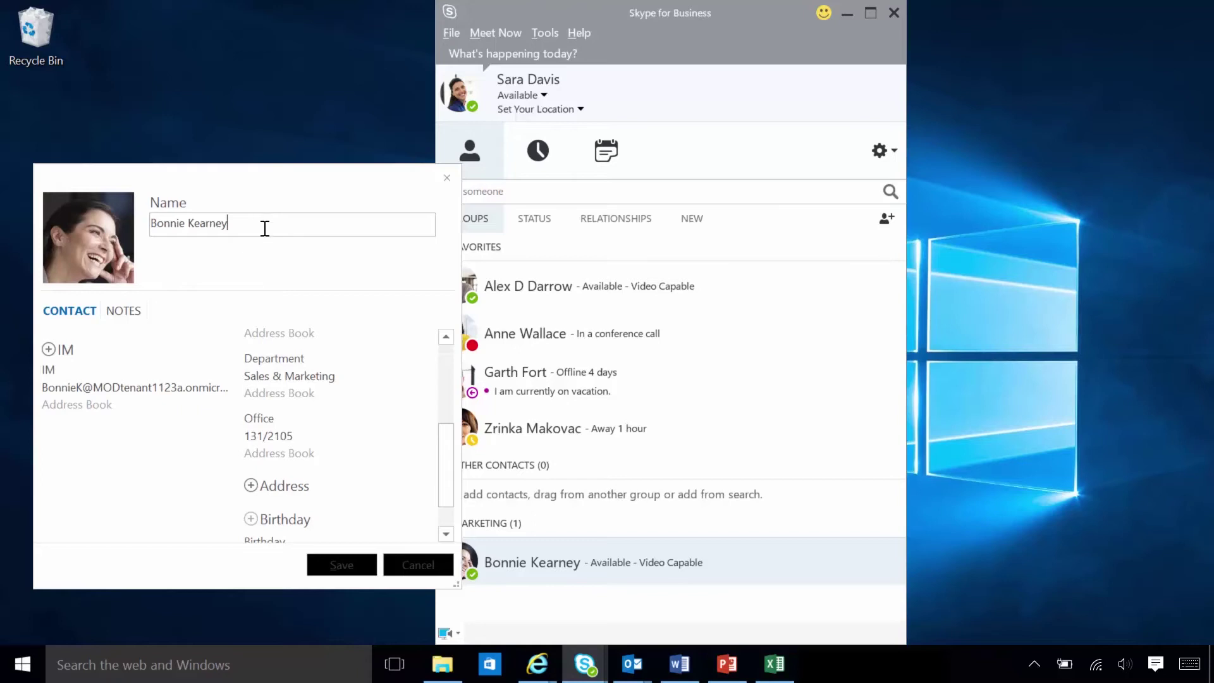
click(410, 564)
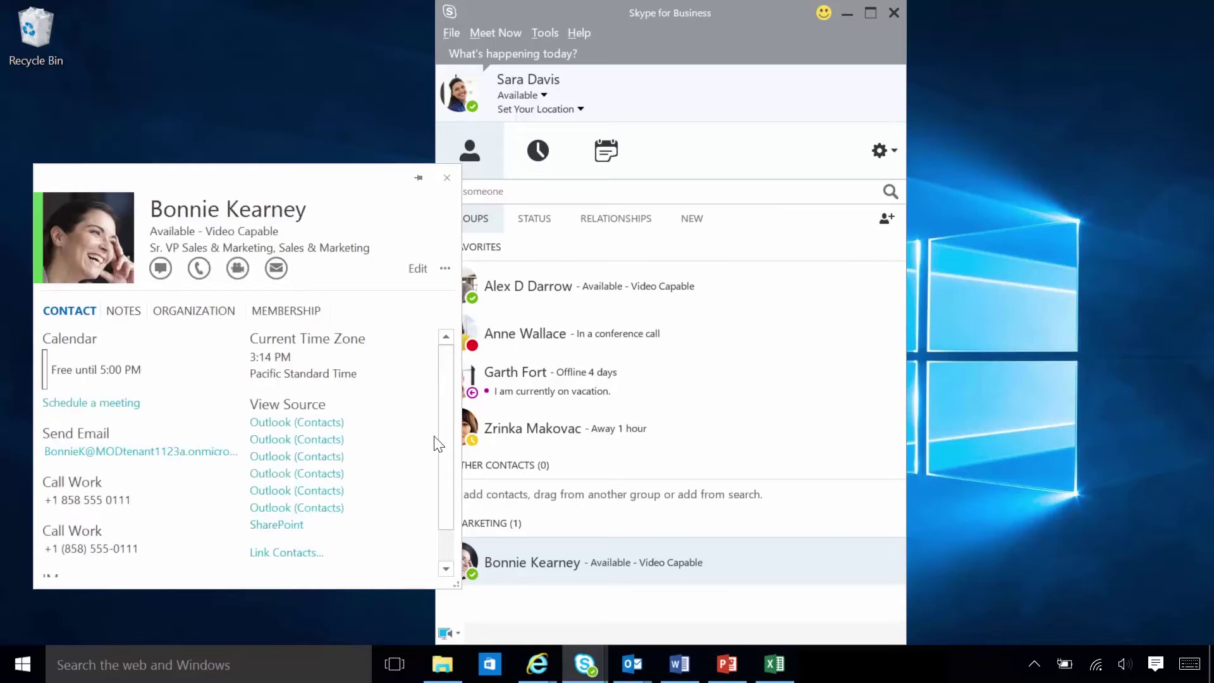
click(418, 178)
click(419, 178)
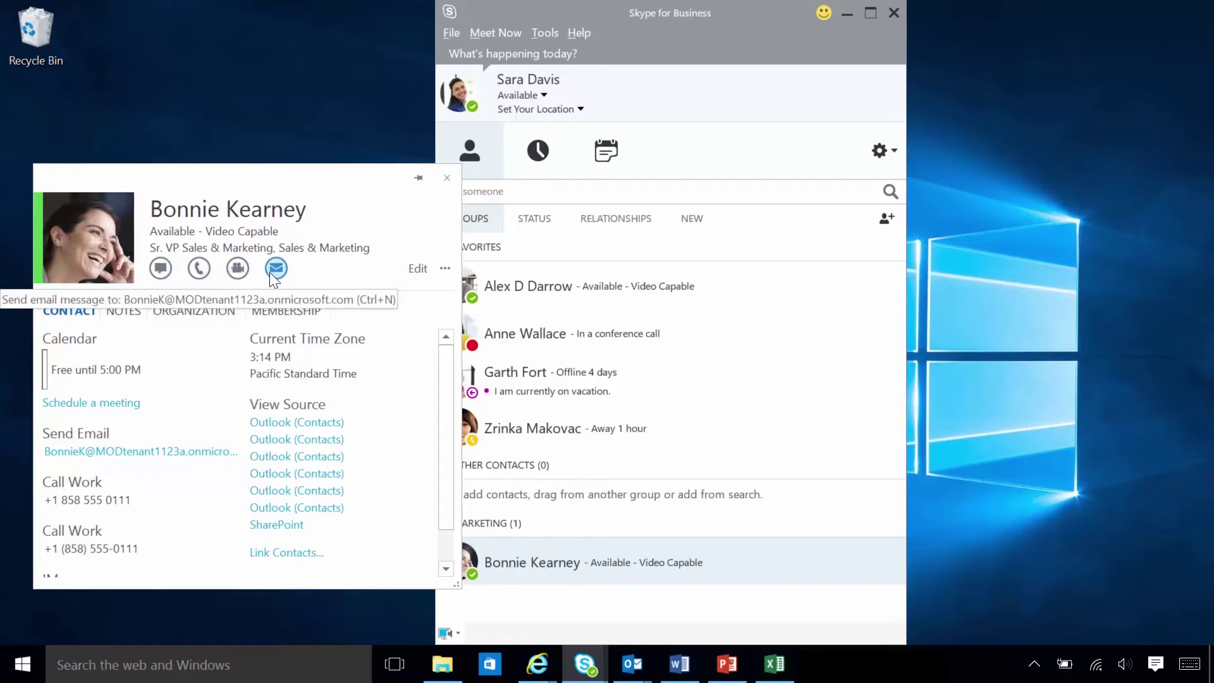
click(162, 271)
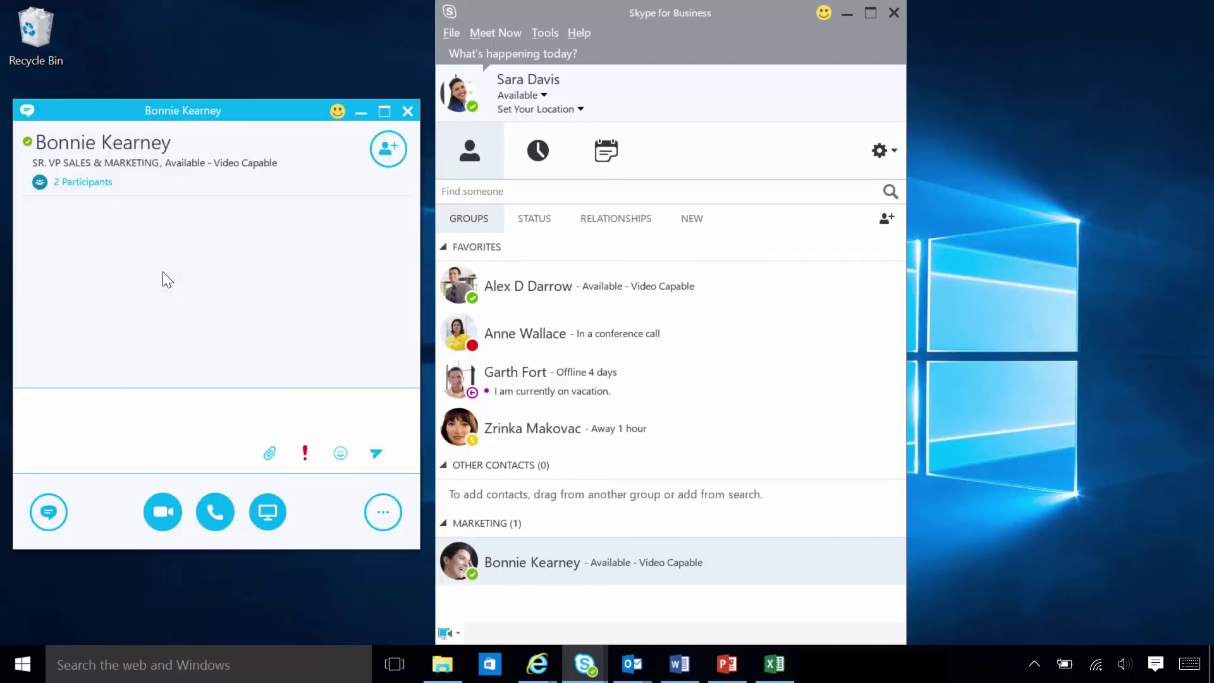
Send 'can we chat about XT series rebrand?' and drag a Favorites contact into the chat.
text(can we chat about XT )
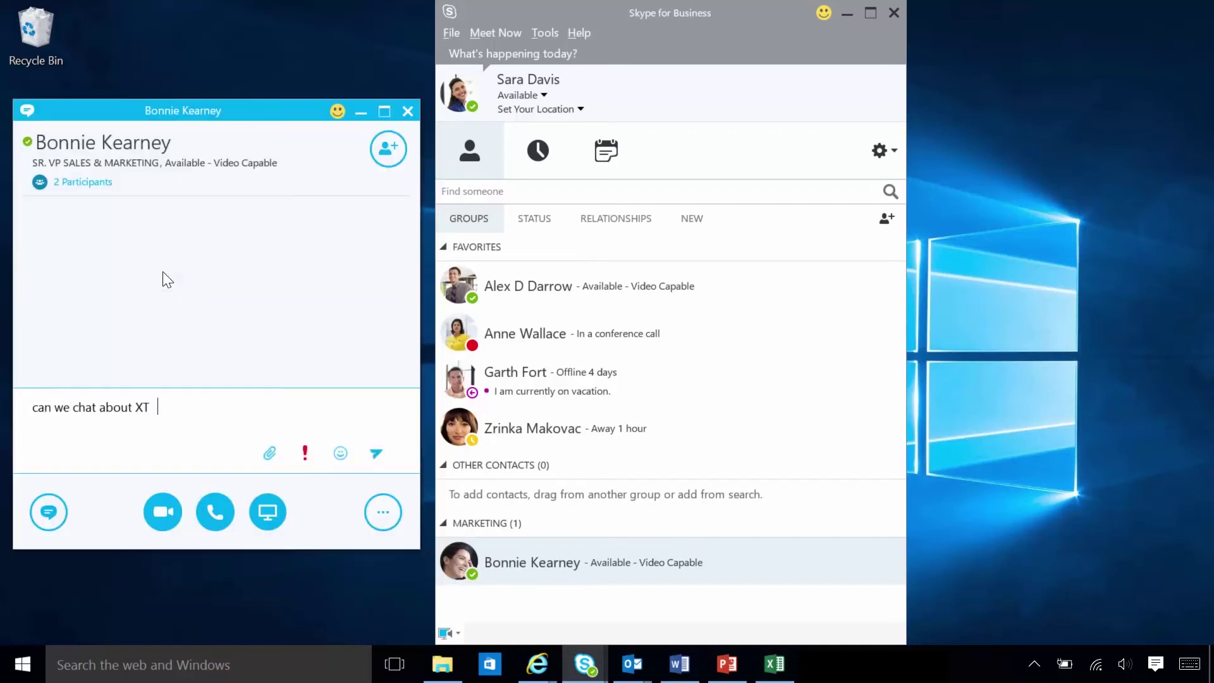
text(series rebrand?)
key(Return)
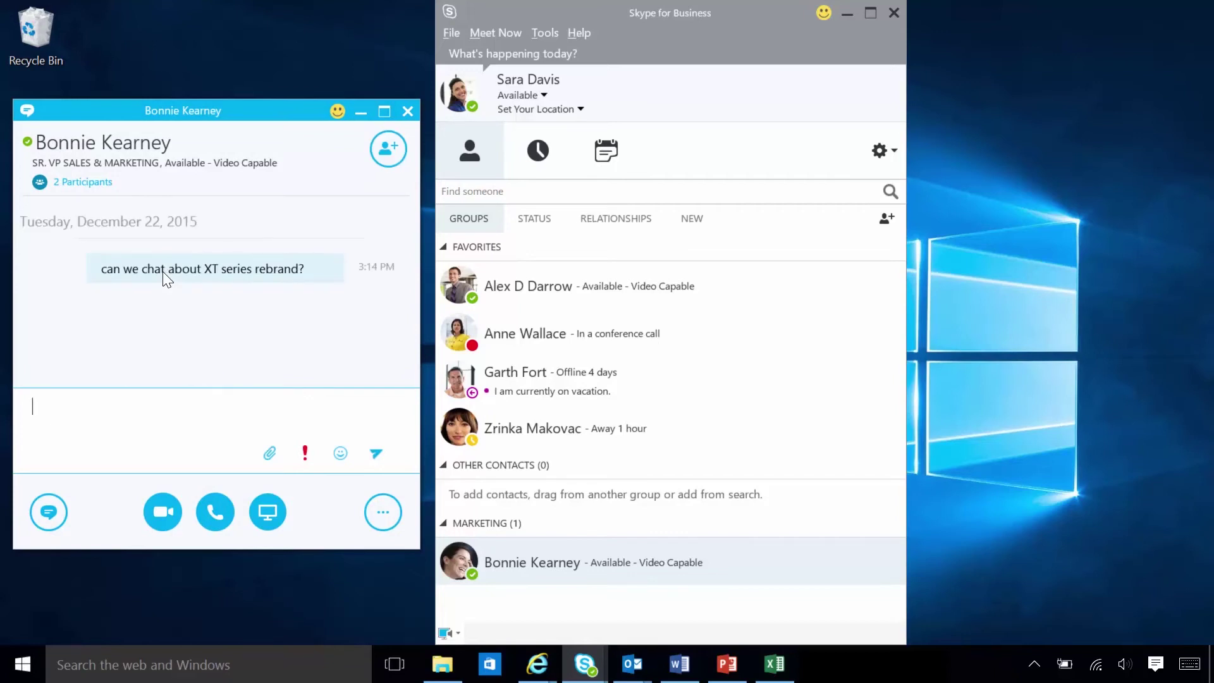
click(526, 291)
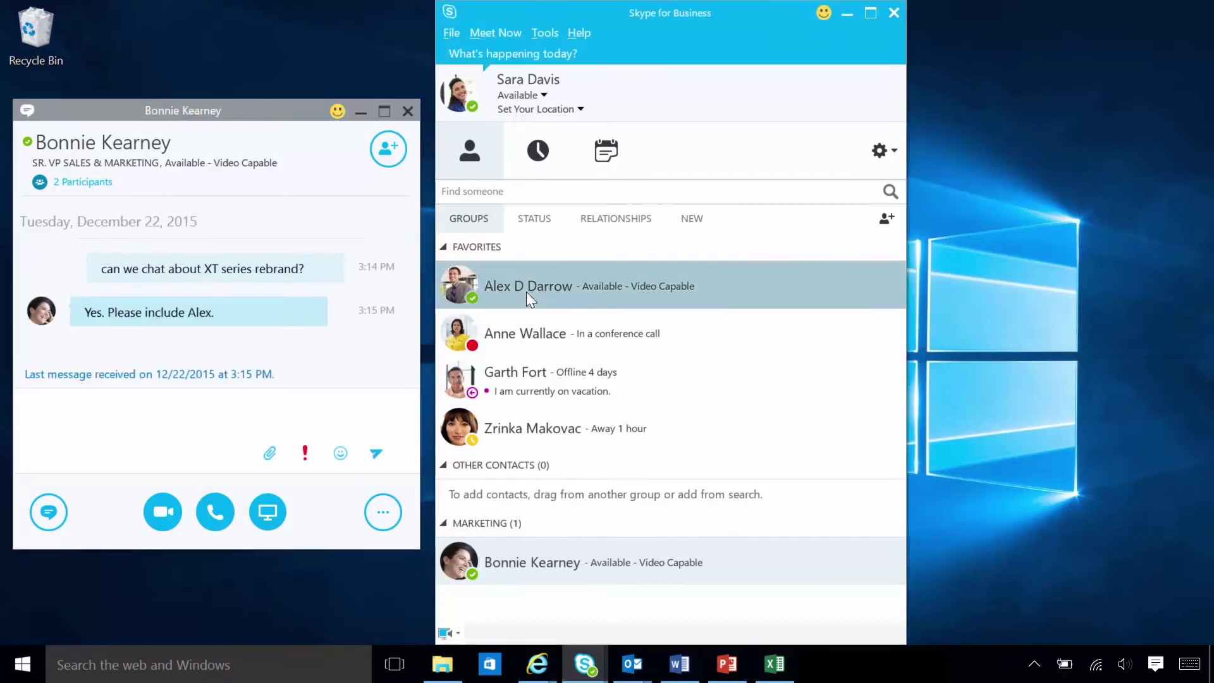
drag(526, 290, 181, 344)
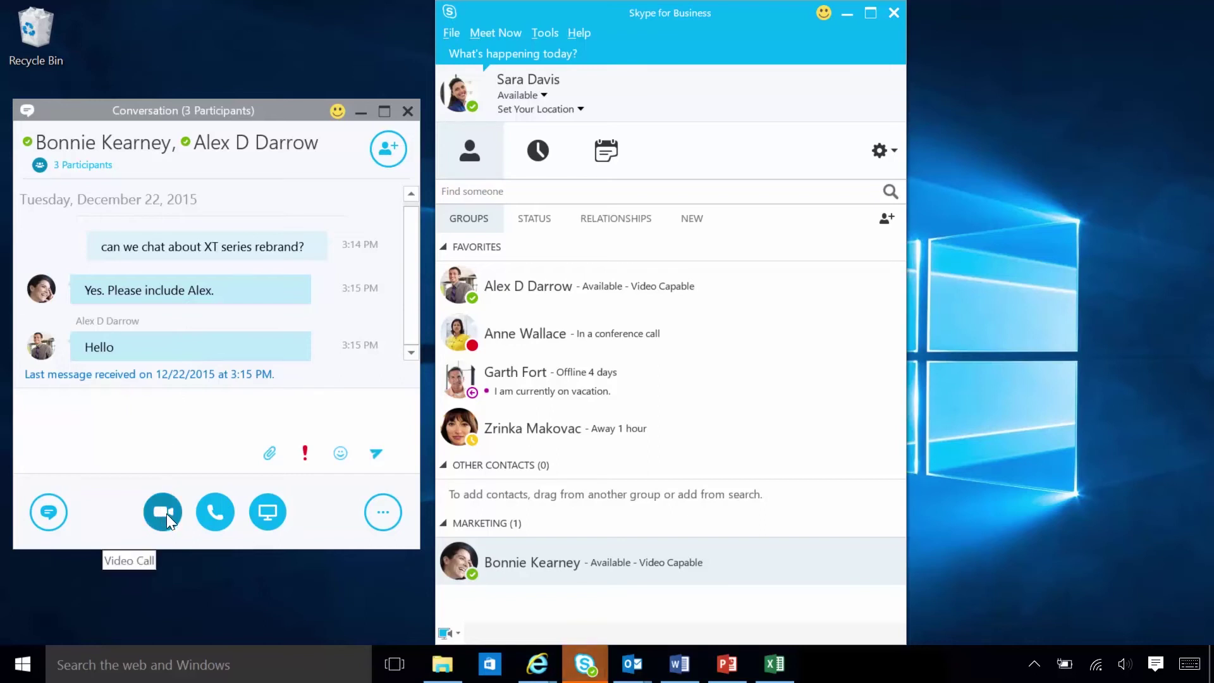
Start a Skype call with both participants, cancel the Invite list, and show call controls.
mouse_move(203, 517)
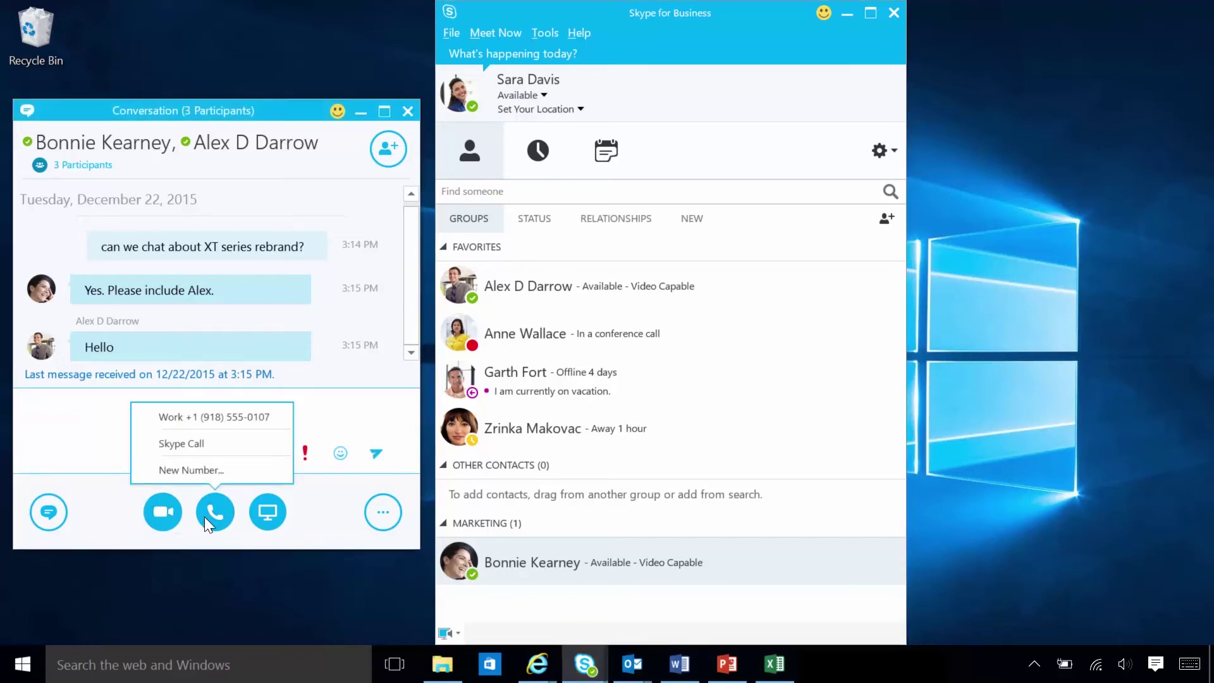
click(196, 449)
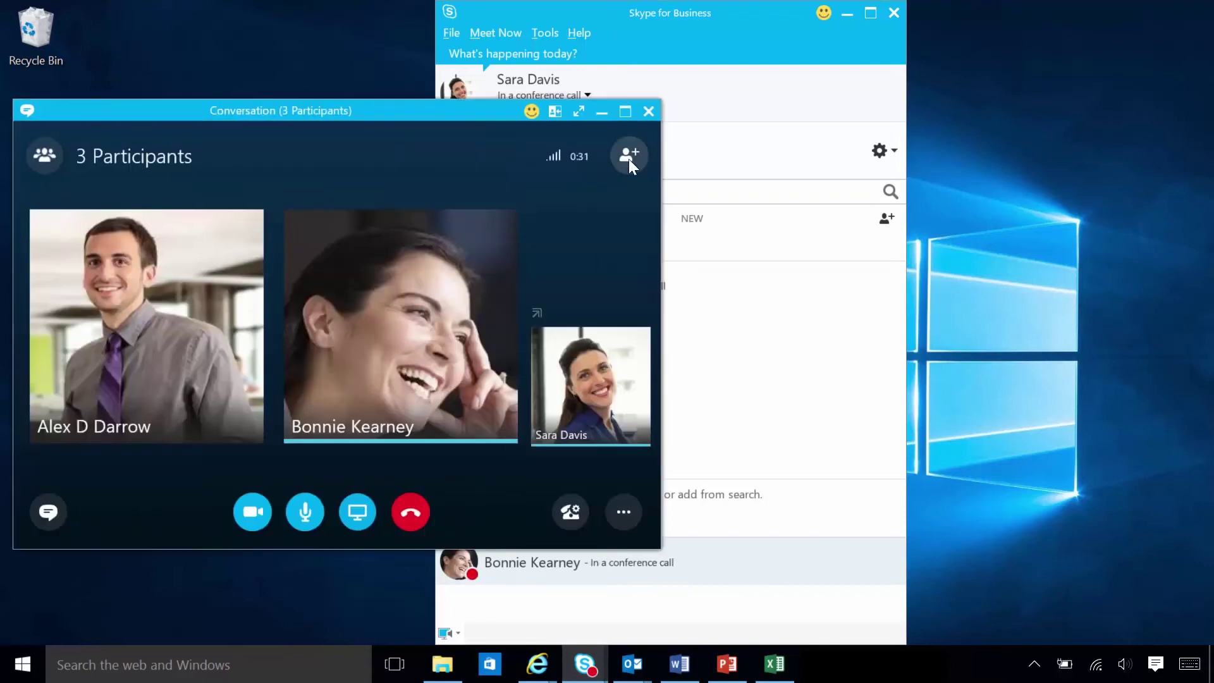
click(630, 157)
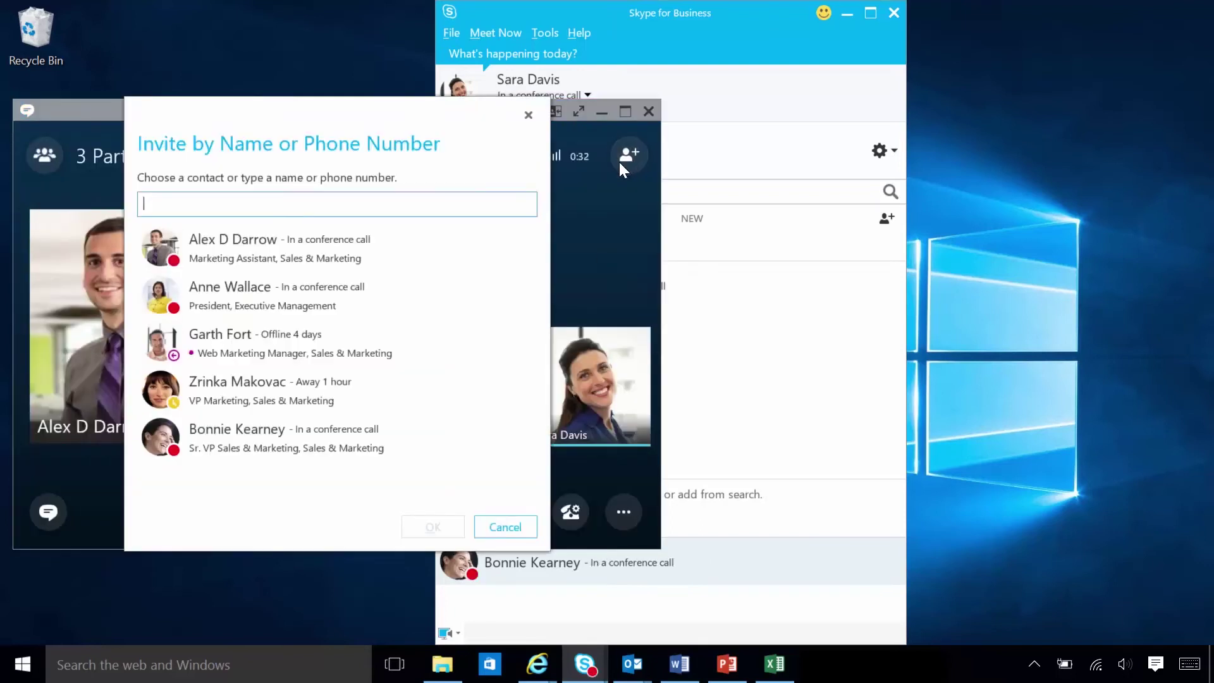
click(500, 529)
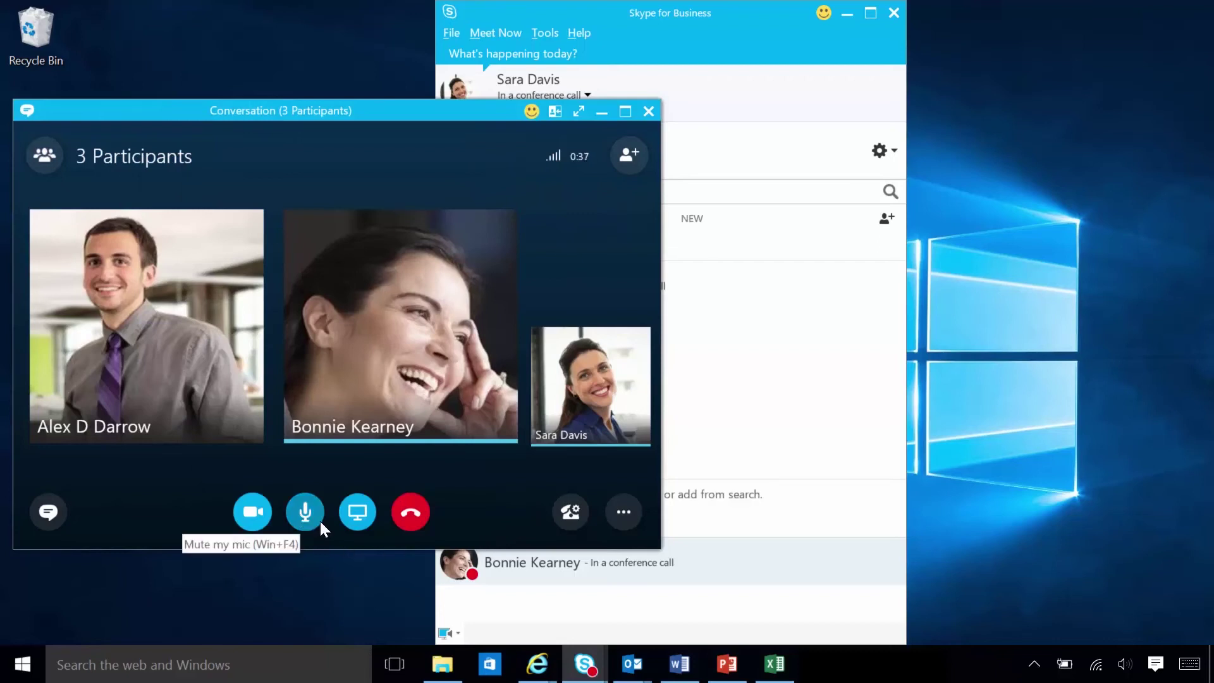
click(569, 512)
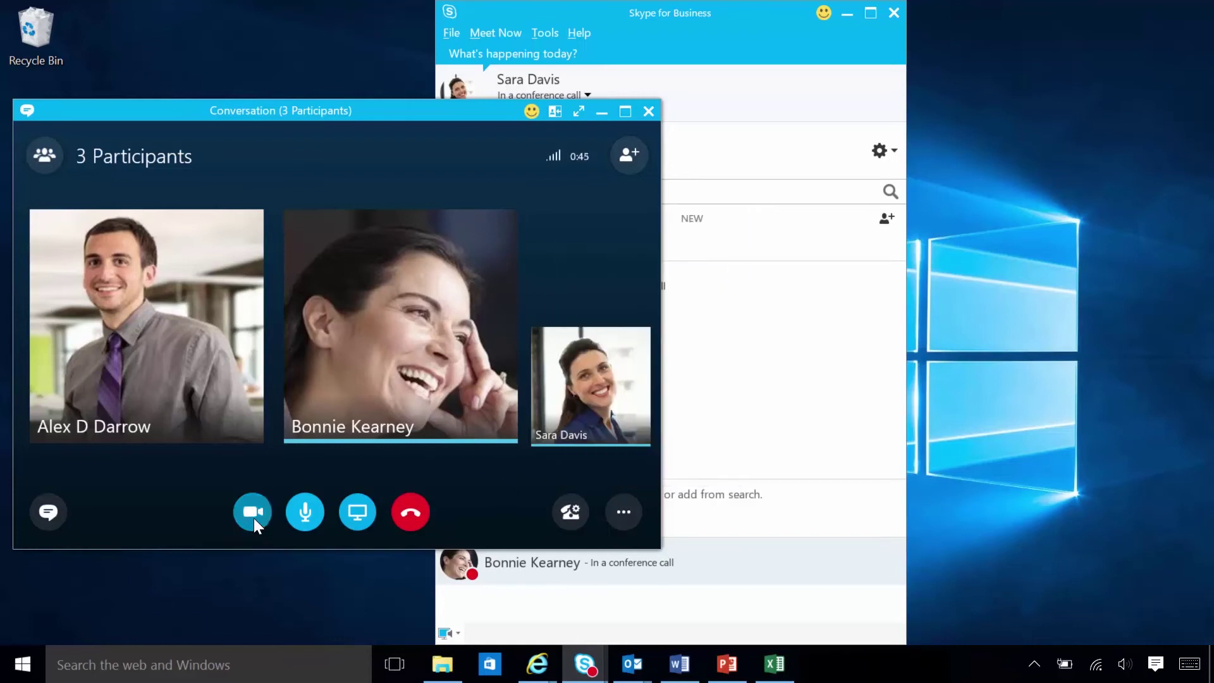
Shrink the call to the compact call monitor, then restore the full three-person video window.
mouse_move(252, 518)
click(599, 110)
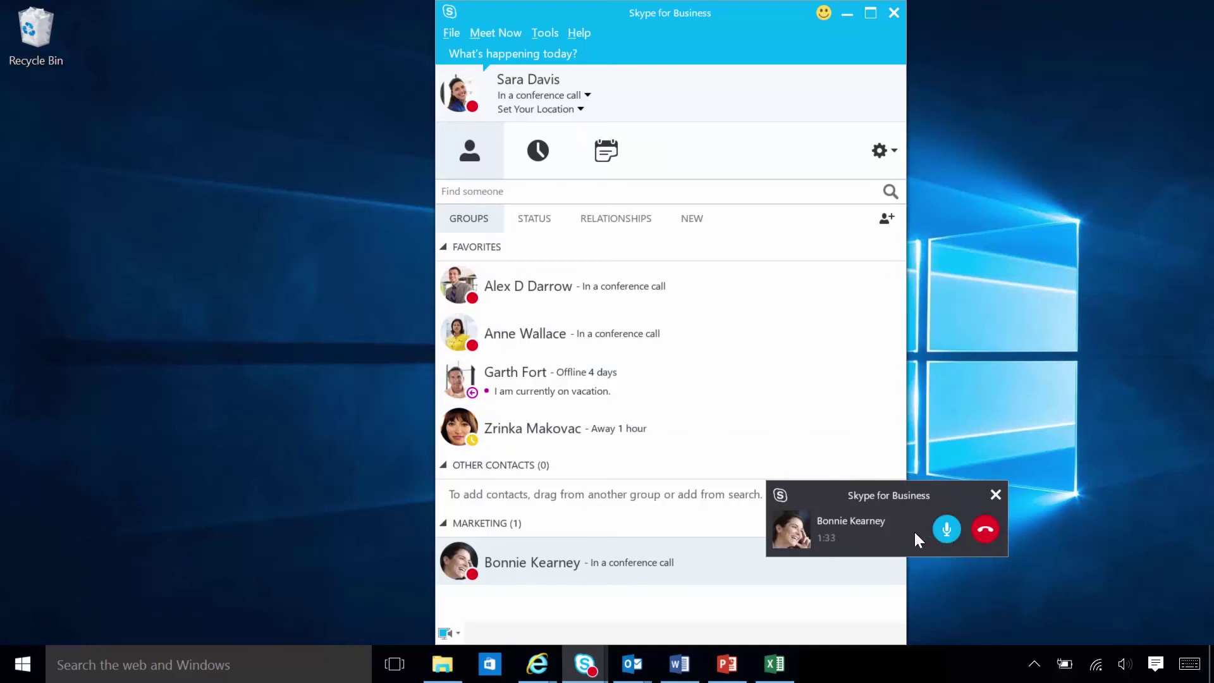
double_click(798, 533)
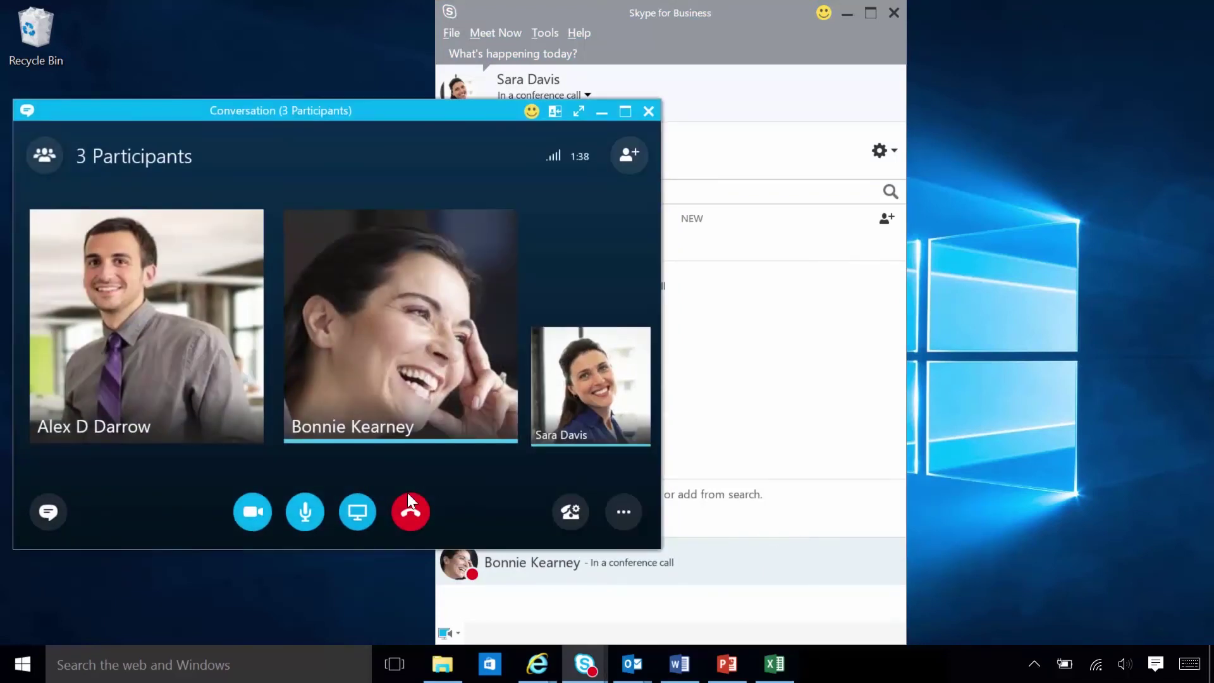
mouse_move(362, 509)
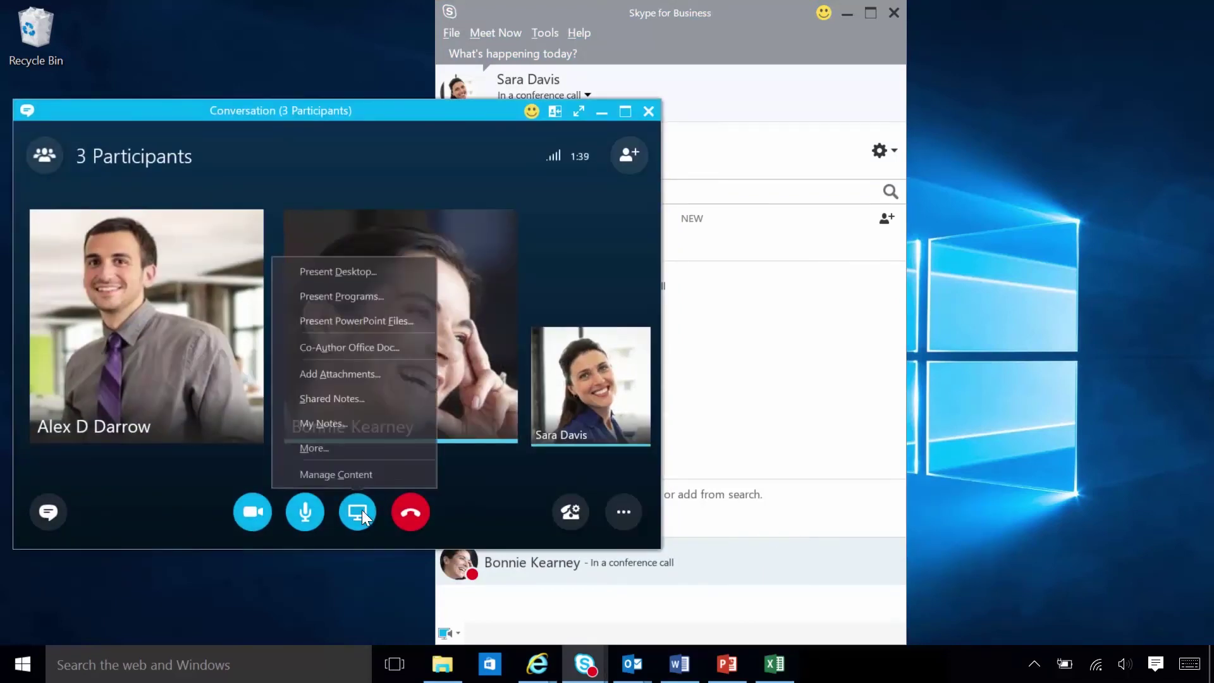
click(345, 395)
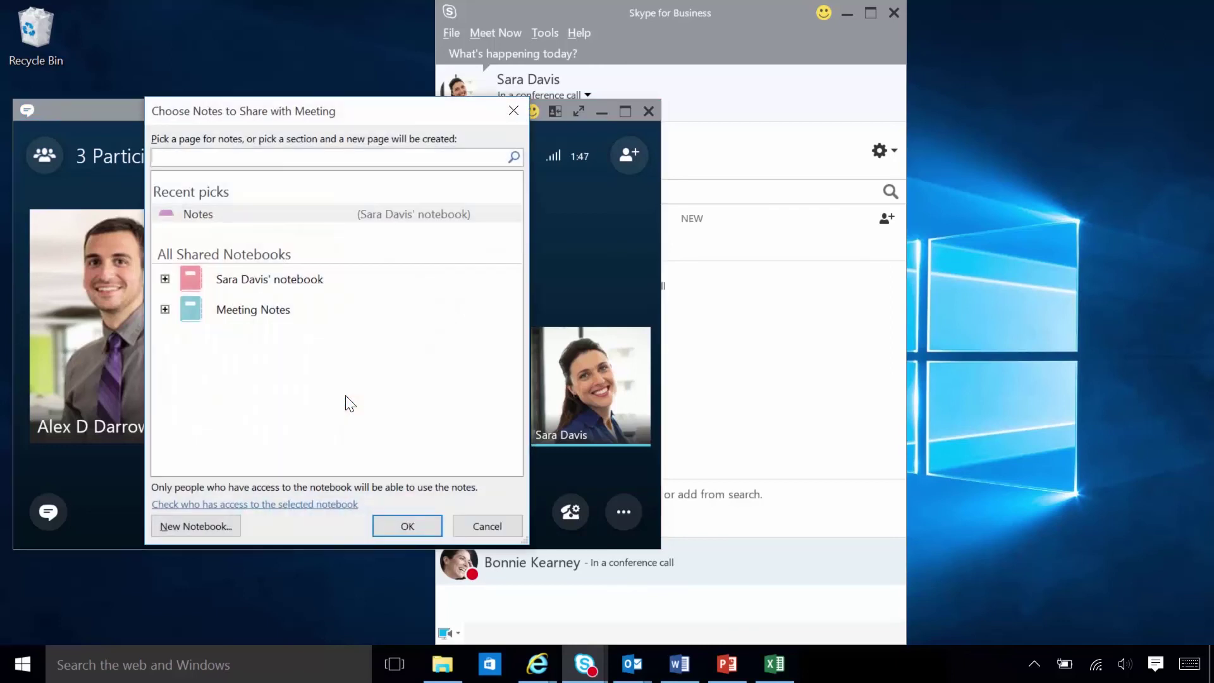
click(165, 279)
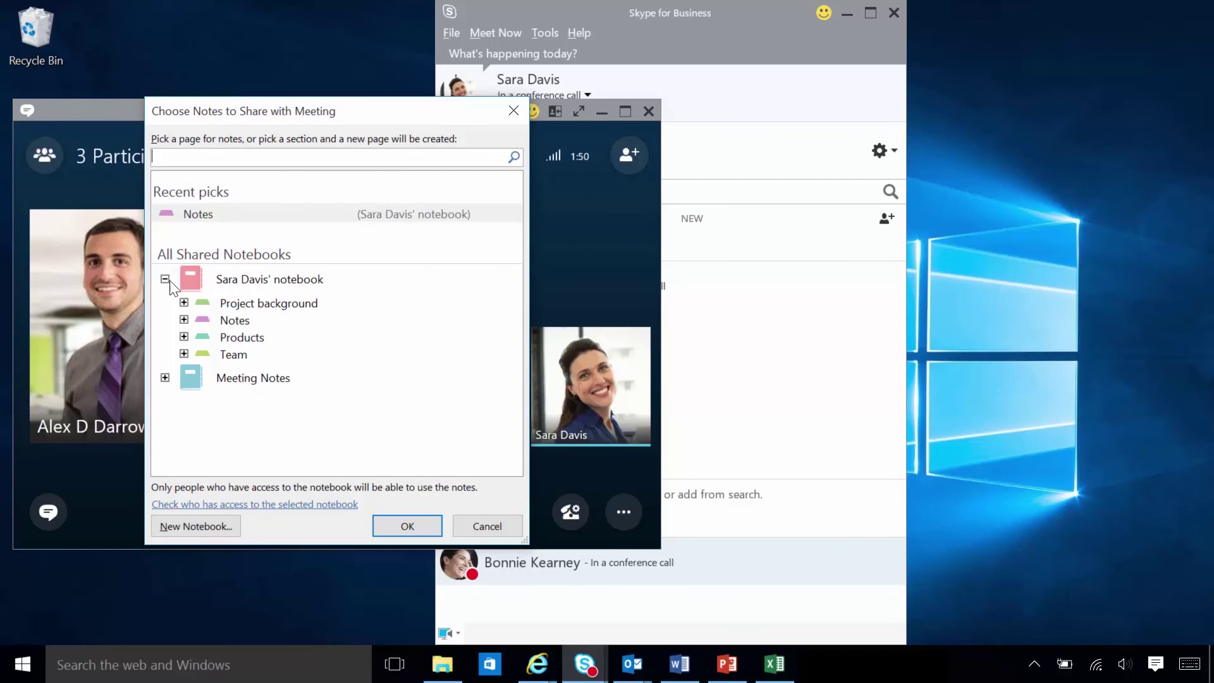
click(226, 322)
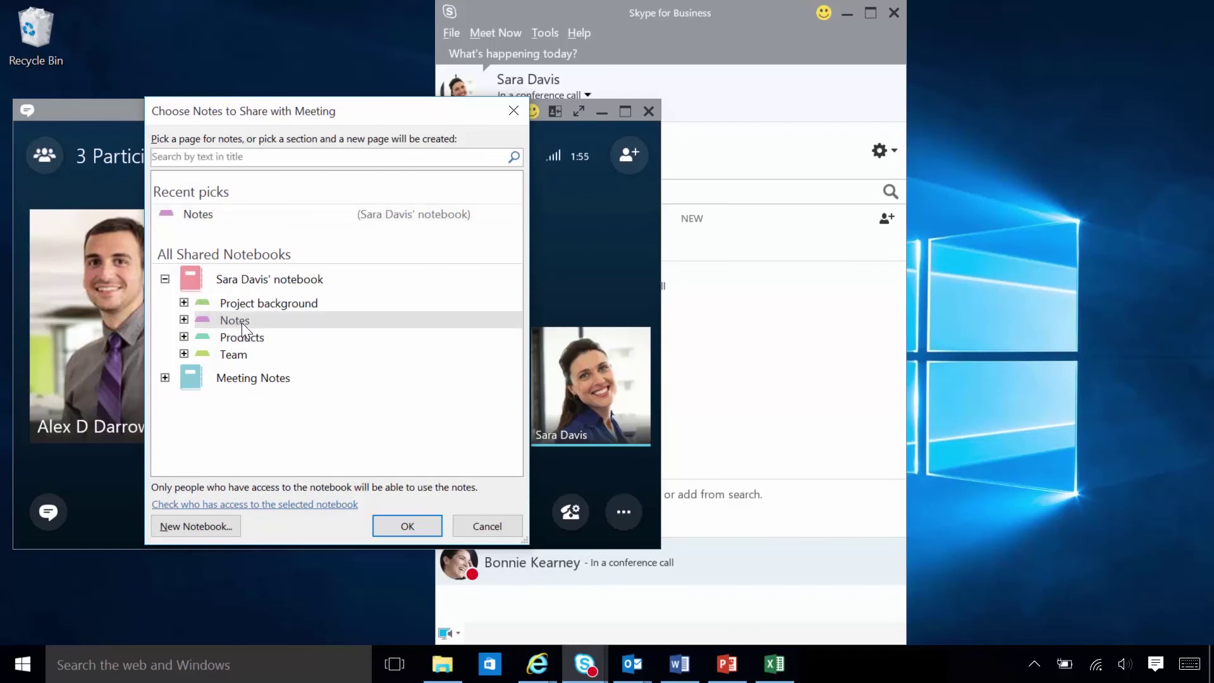
click(490, 528)
click(357, 509)
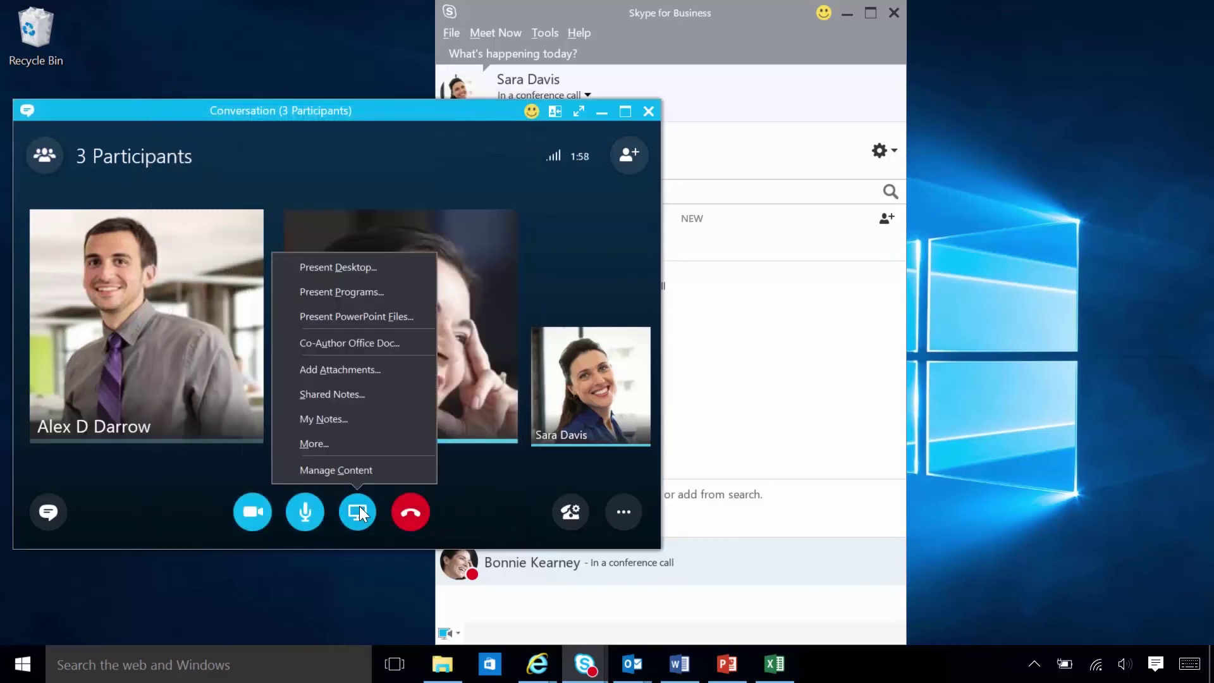
Co-author Notes from Staff Meeting.docx with the group via Present > Co-Author Office Doc.
click(347, 345)
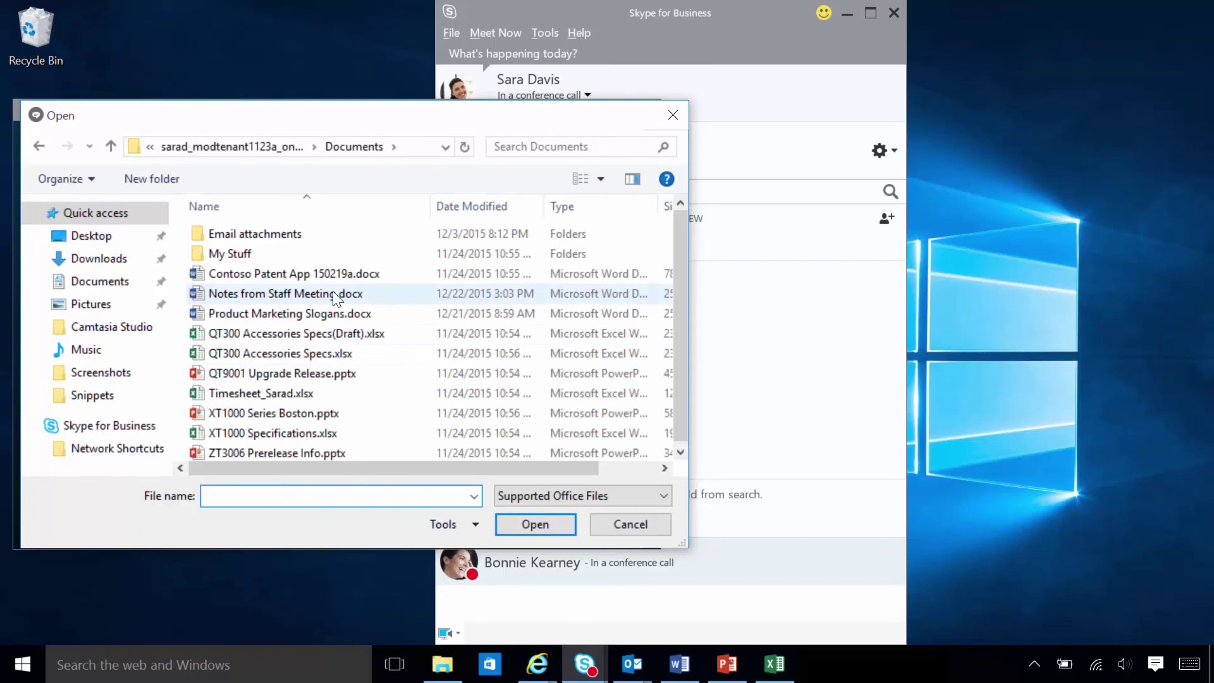
double_click(333, 291)
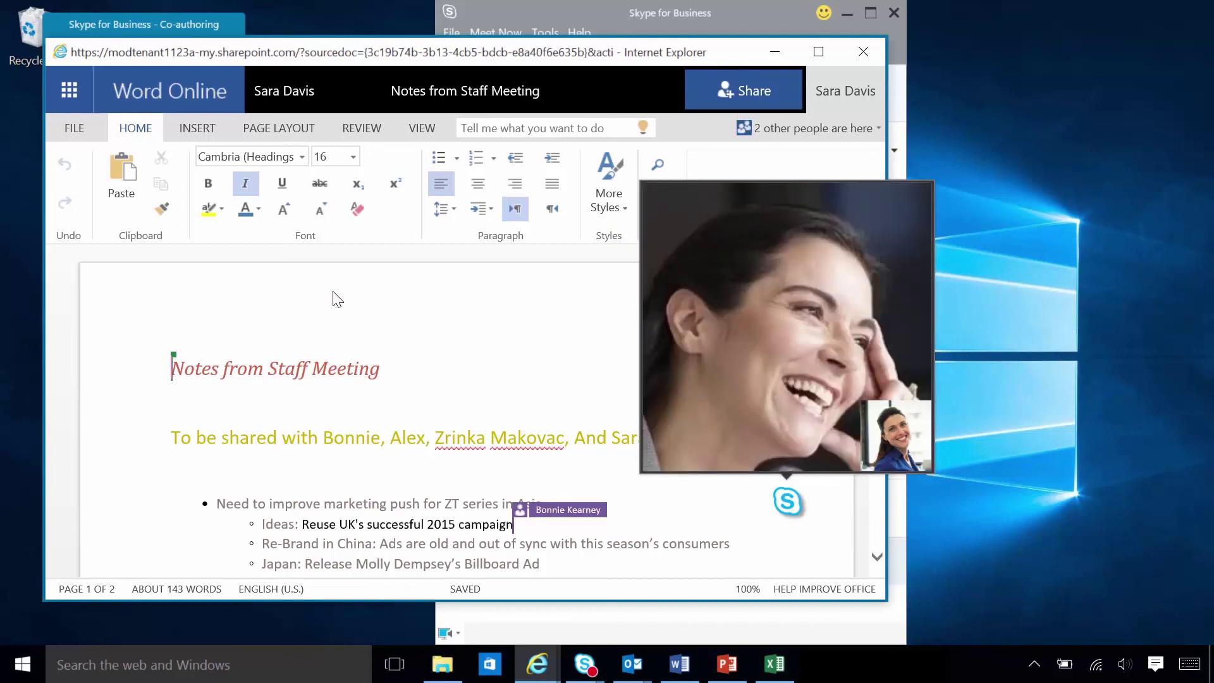
Maximize the browser and scroll down to 'Photo shoot on location' under New Markets.
double_click(390, 52)
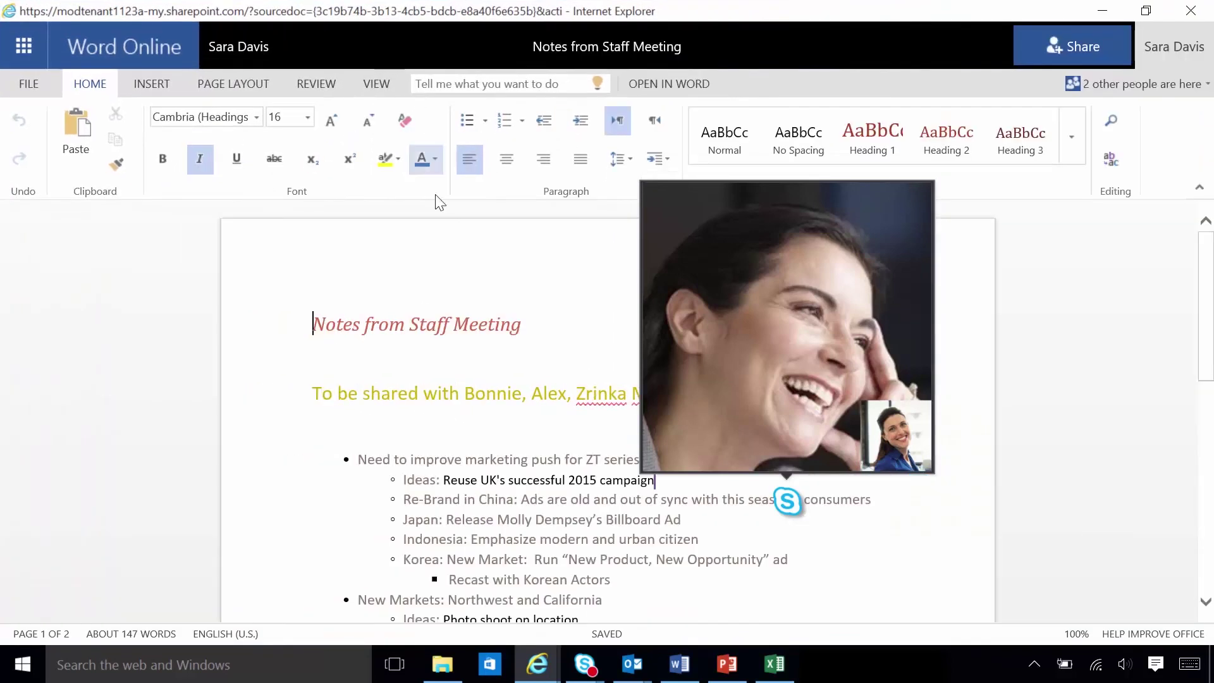
scroll(438, 330, down, 3)
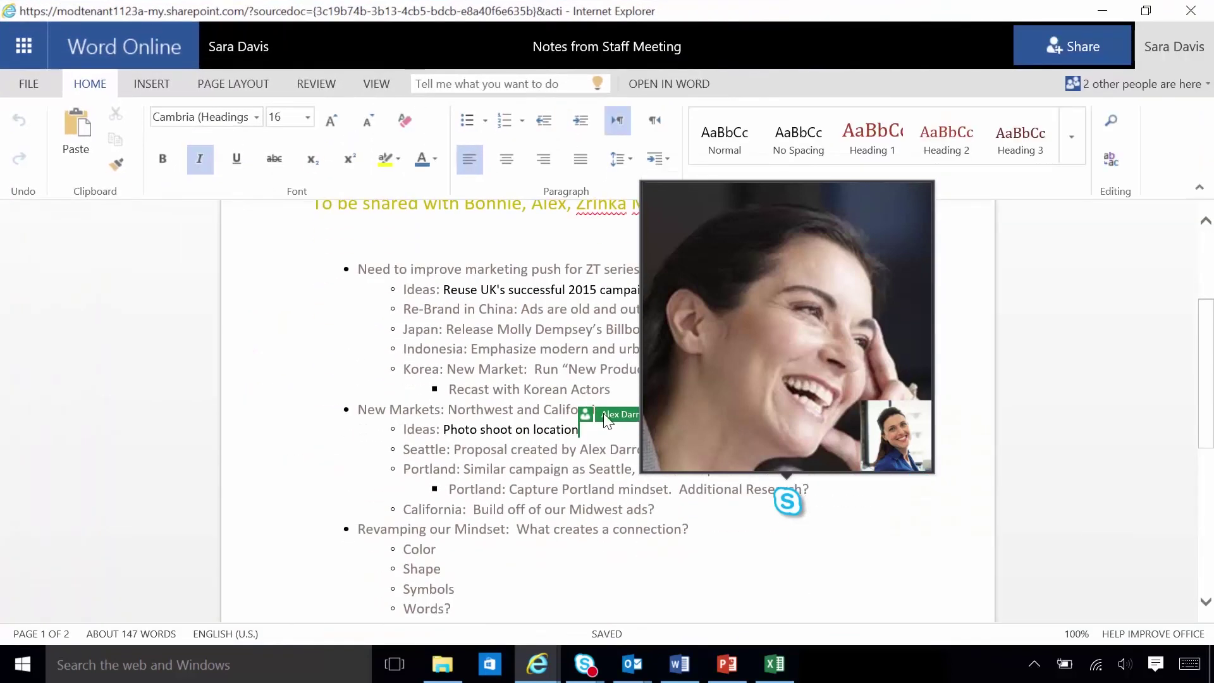
Return to the three-person call window and bring up the Present content options.
mouse_move(585, 664)
click(633, 581)
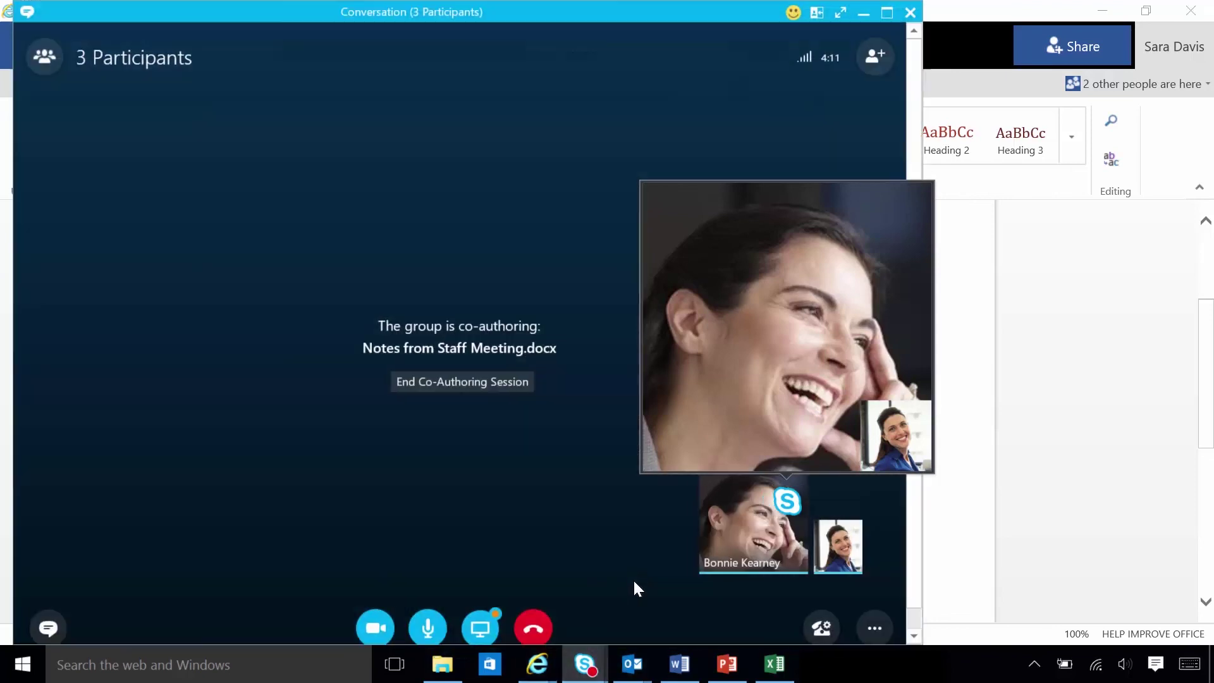
click(482, 625)
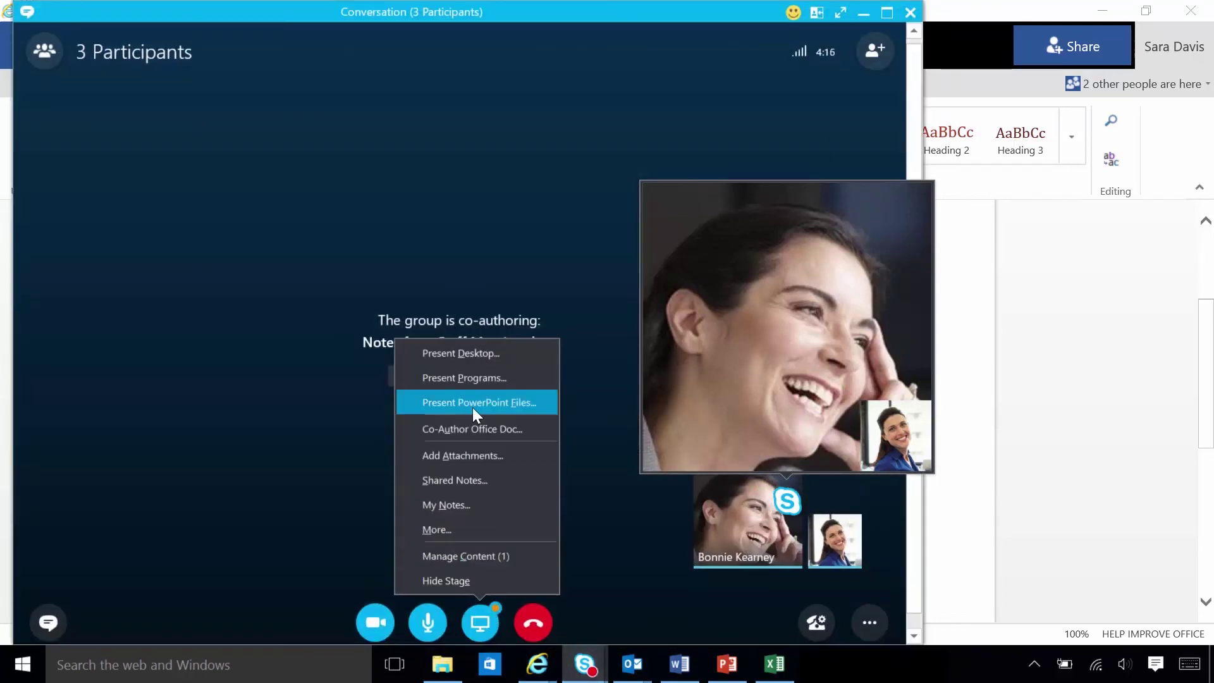